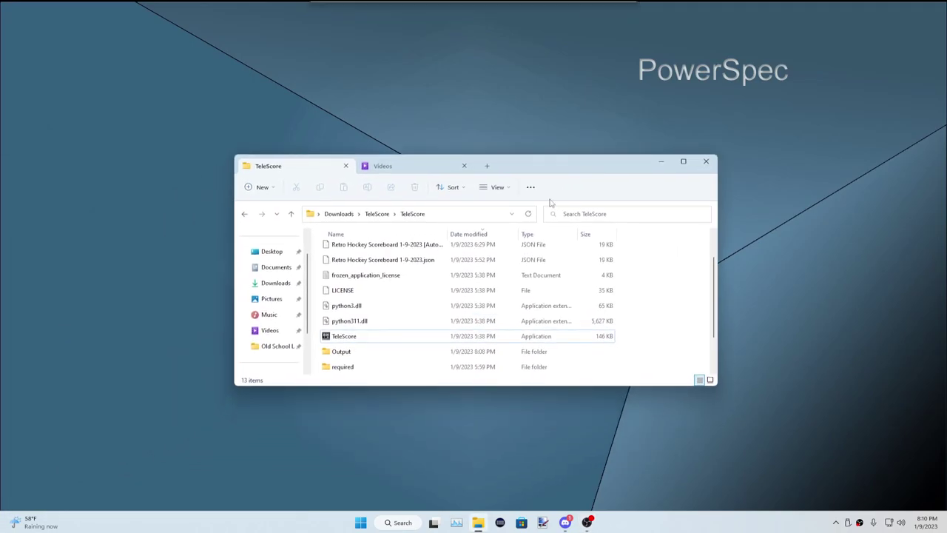
pyautogui.hotkey('alt', 'Up')
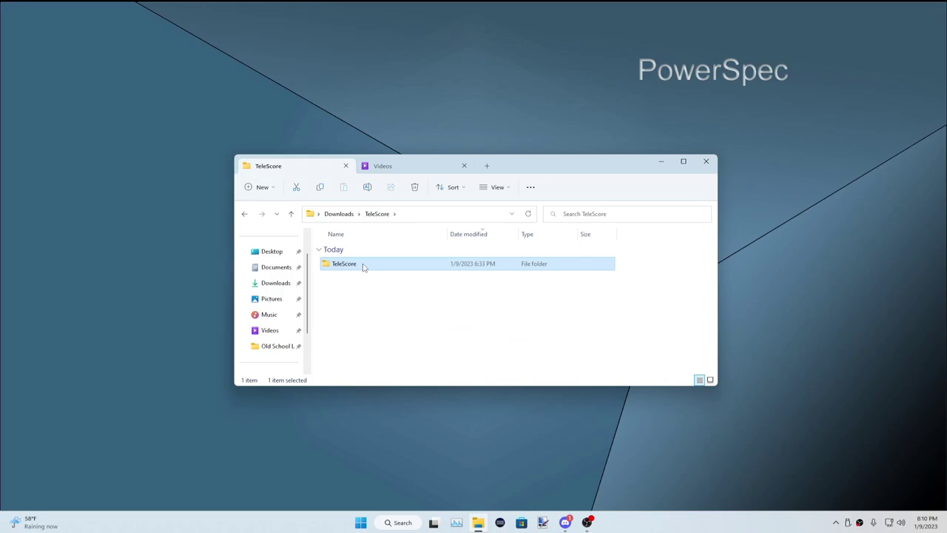
pyautogui.doubleClick(372, 270)
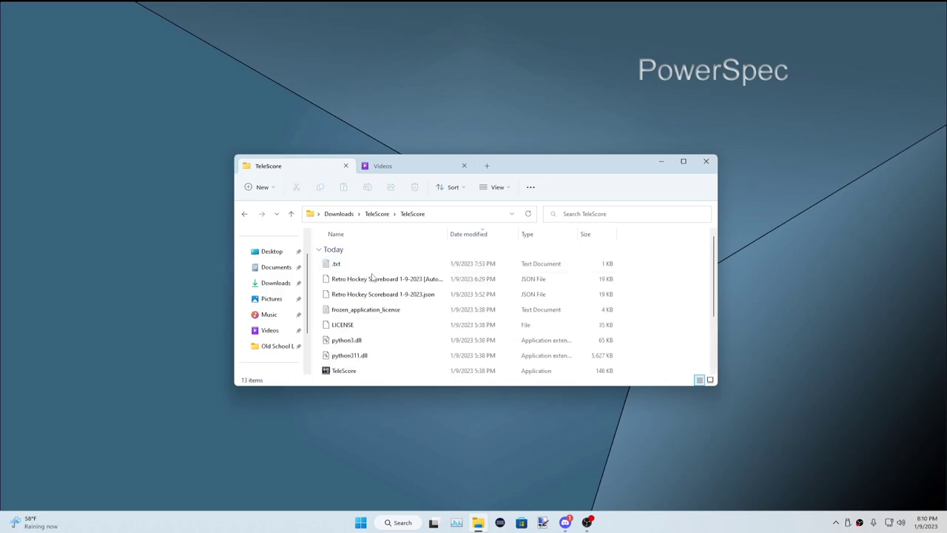
pyautogui.scroll(-2, 379, 329)
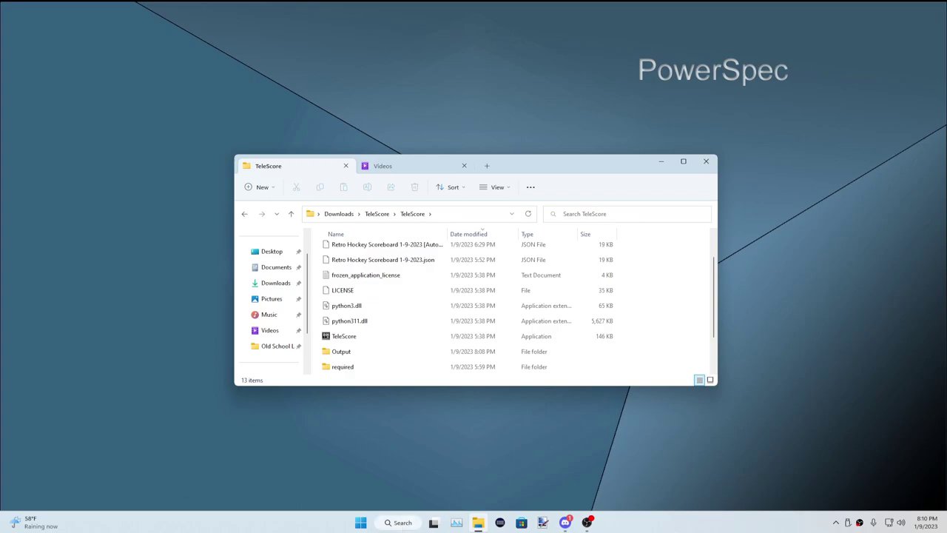
pyautogui.press('super+s')
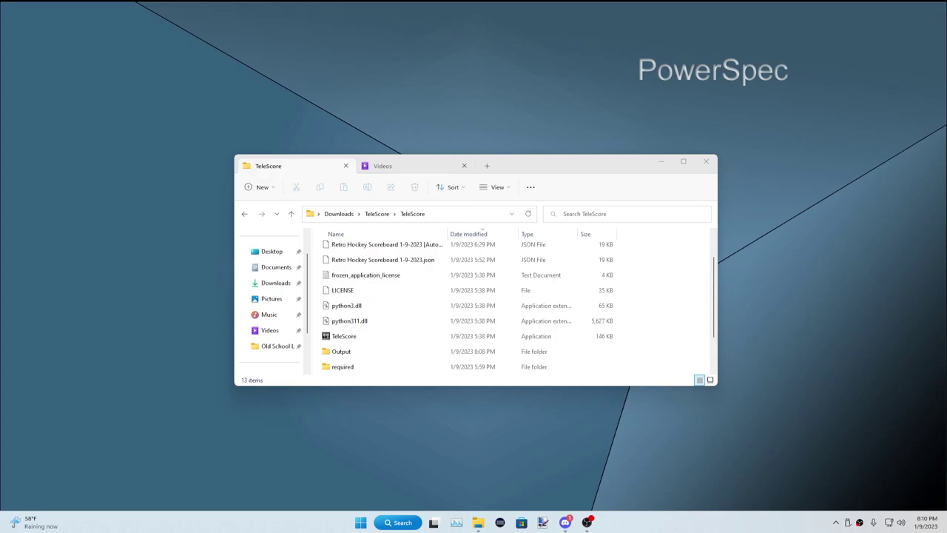
pyautogui.click(669, 307)
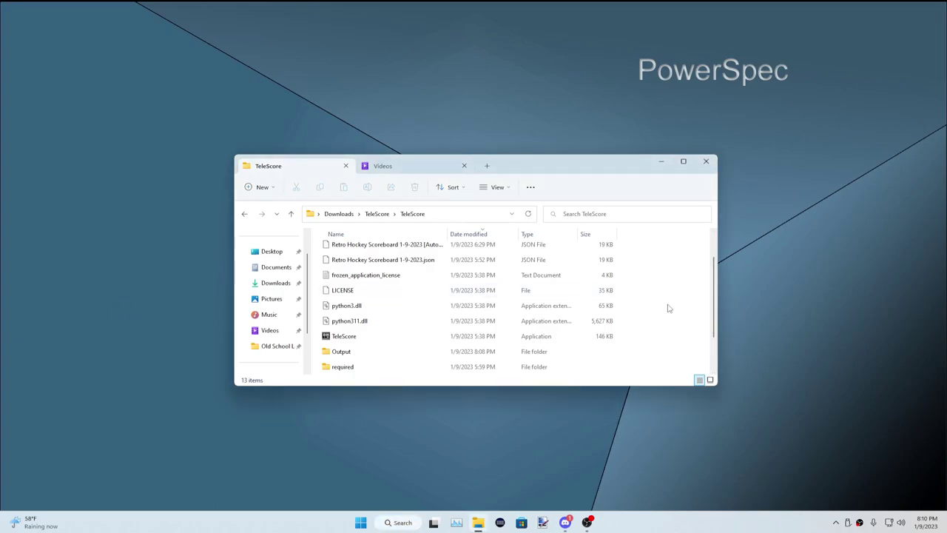
# Step: Launch TeleScore maximized, then bring the TeleScore folder window back in front of it
pyautogui.doubleClick(493, 337)
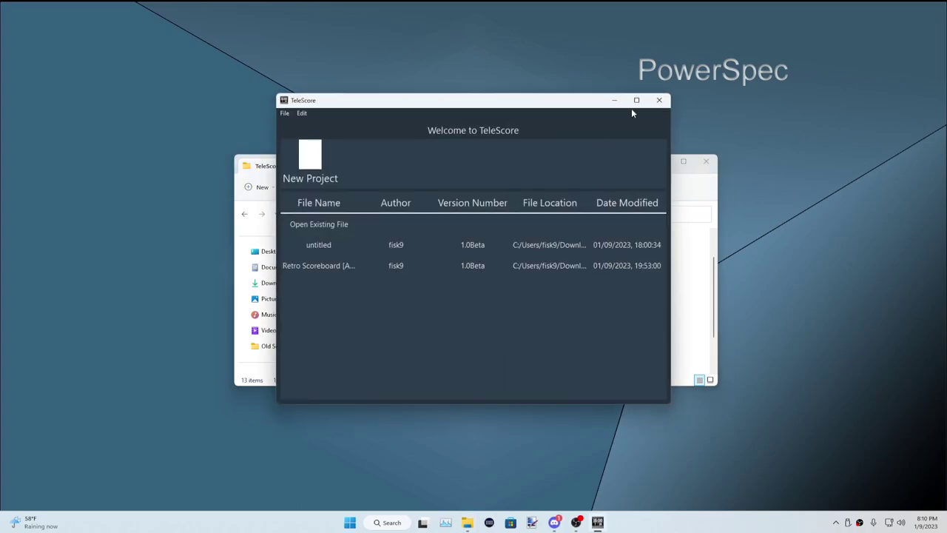
pyautogui.click(633, 99)
pyautogui.click(466, 522)
pyautogui.moveTo(577, 166); pyautogui.dragTo(491, 221)
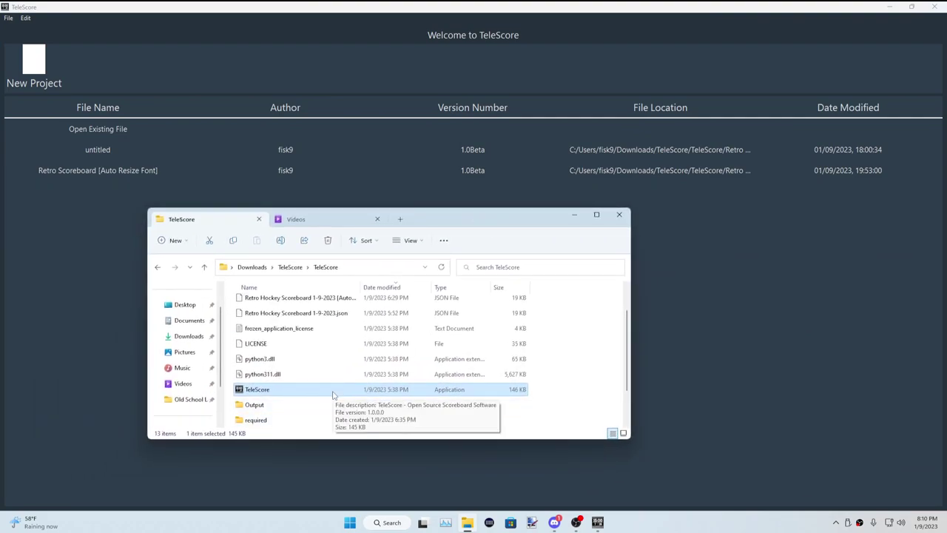
# Step: Create a 'TeleScore - Shortcut' to the application in the TeleScore folder
pyautogui.rightClick(332, 395)
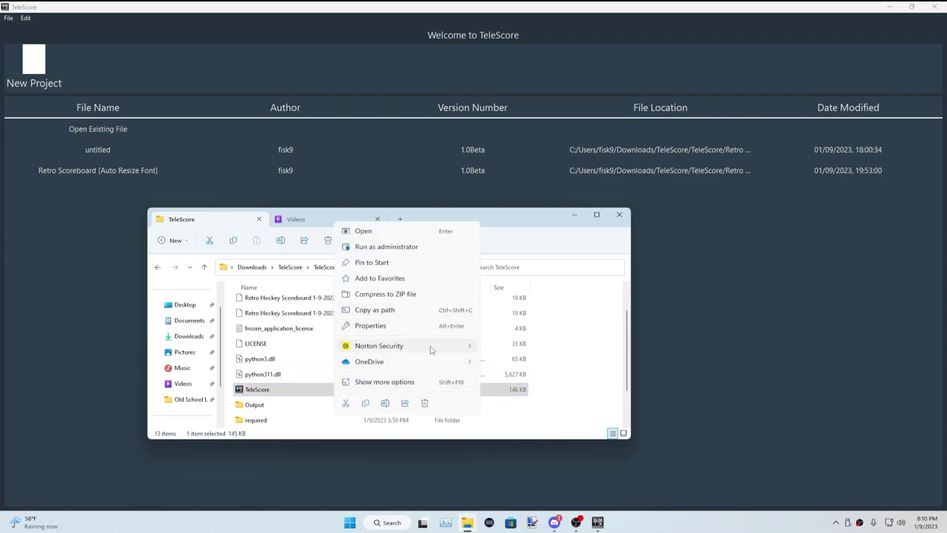
pyautogui.moveTo(439, 351)
pyautogui.click(418, 383)
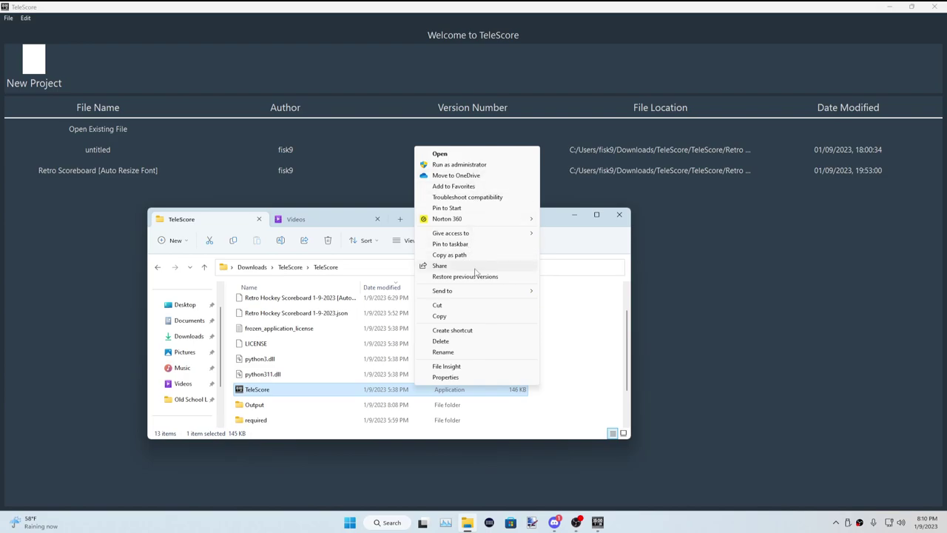
pyautogui.click(473, 330)
pyautogui.scroll(2, 370, 353)
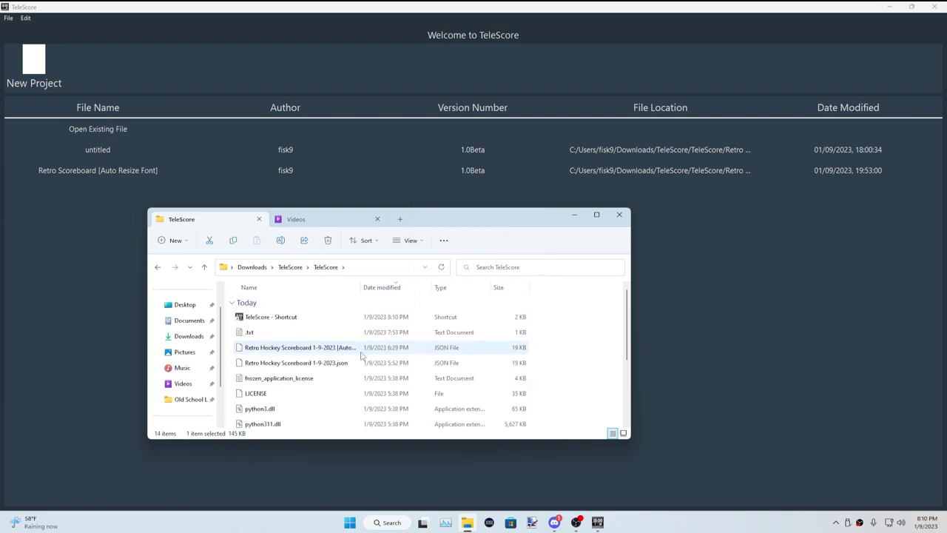
# Step: Bring TeleScore's welcome screen, listing untitled and Retro Scoreboard projects, in front of File Explorer
pyautogui.click(457, 208)
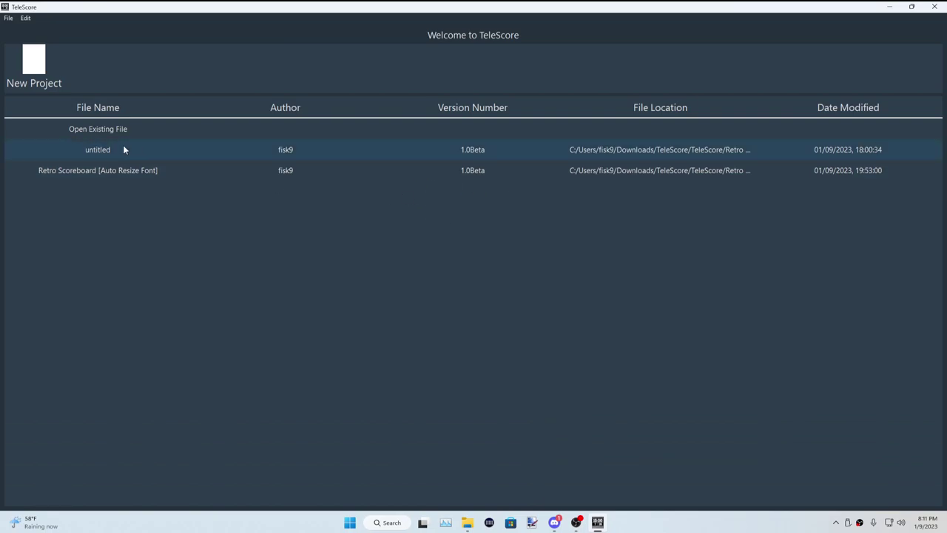
# Step: Start a new project and place two time displays side by side on the canvas
pyautogui.click(55, 82)
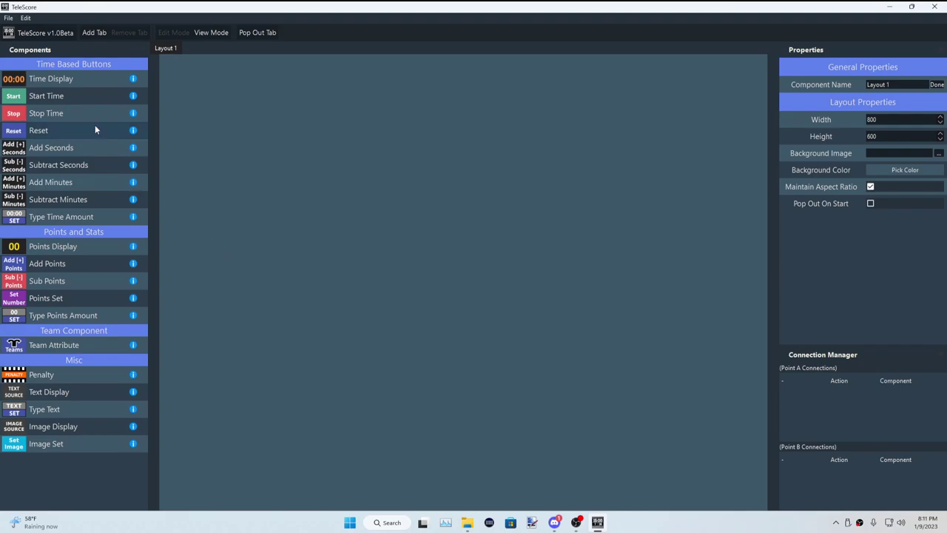
pyautogui.moveTo(83, 78); pyautogui.dragTo(348, 75)
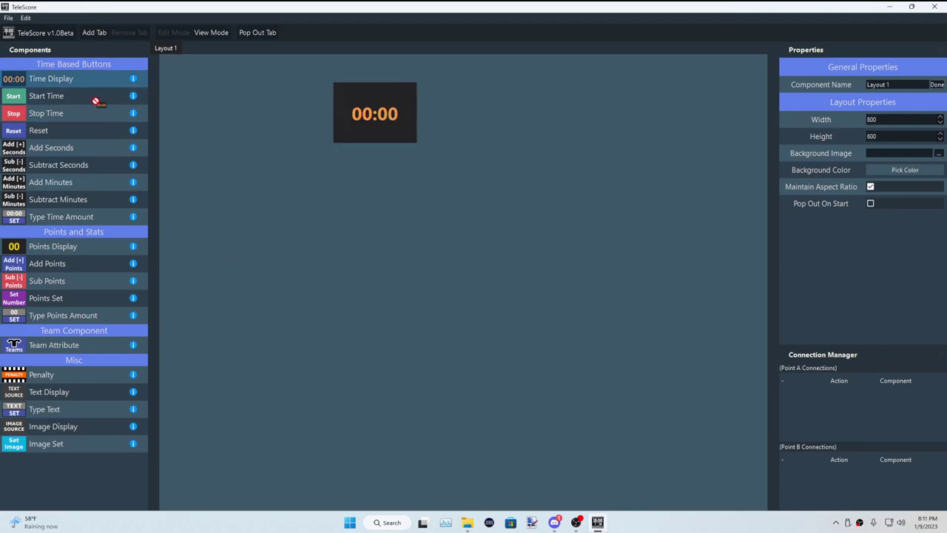
pyautogui.moveTo(95, 102); pyautogui.dragTo(537, 99)
pyautogui.click(416, 101)
pyautogui.moveTo(417, 102); pyautogui.dragTo(435, 87)
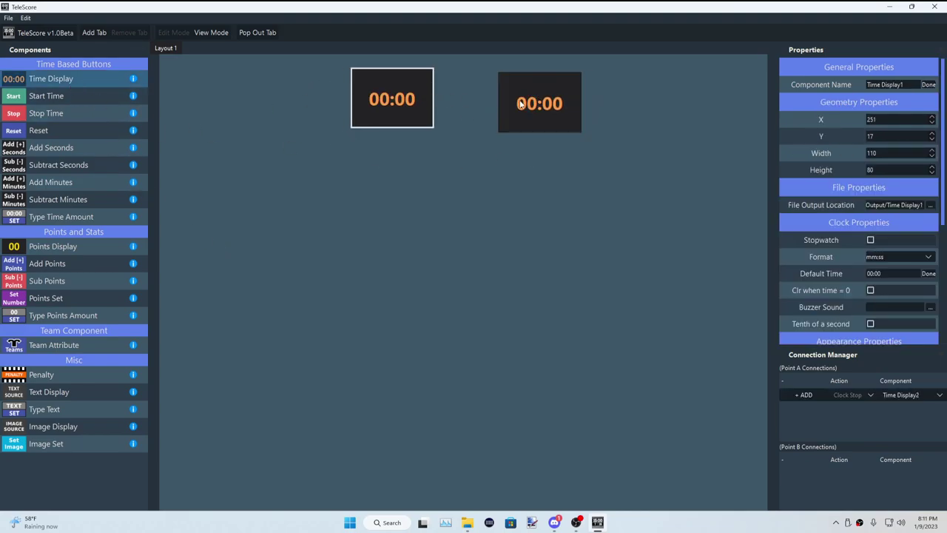
pyautogui.moveTo(520, 105); pyautogui.dragTo(506, 98)
# Step: Rename the two time displays 'Game Clock' and 'Penalty Clock'
pyautogui.moveTo(904, 84); pyautogui.dragTo(836, 85)
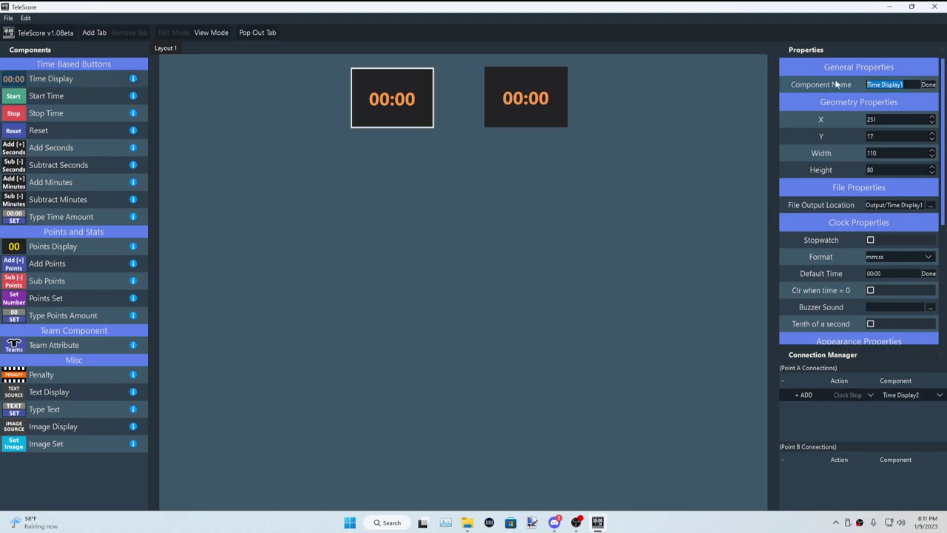
pyautogui.write('Game Clock')
pyautogui.click(514, 105)
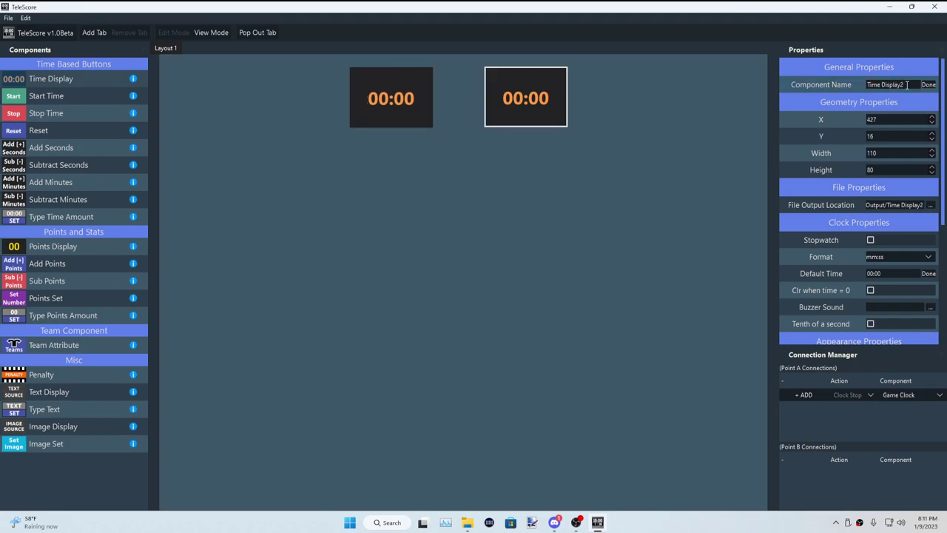
pyautogui.moveTo(907, 84); pyautogui.dragTo(864, 86)
pyautogui.write('Penalty Clock')
# Step: Move both clocks lower and add a text label at the top of the layout
pyautogui.moveTo(511, 101); pyautogui.dragTo(512, 126)
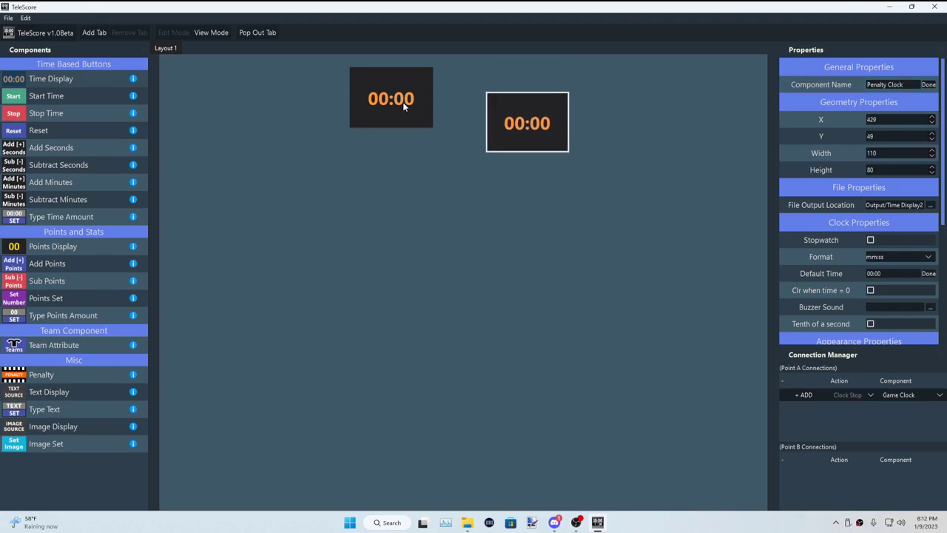
pyautogui.moveTo(403, 102); pyautogui.dragTo(398, 124)
pyautogui.moveTo(63, 392); pyautogui.dragTo(381, 90)
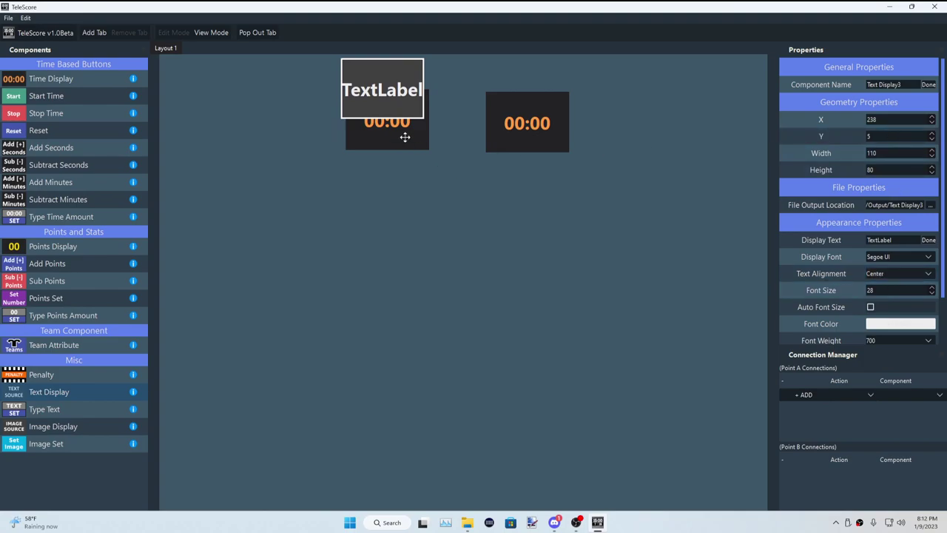
# Step: Move the clocks down and set the first label to 'Game Clock' with width 150
pyautogui.moveTo(403, 137); pyautogui.dragTo(404, 175)
pyautogui.moveTo(508, 129); pyautogui.dragTo(513, 170)
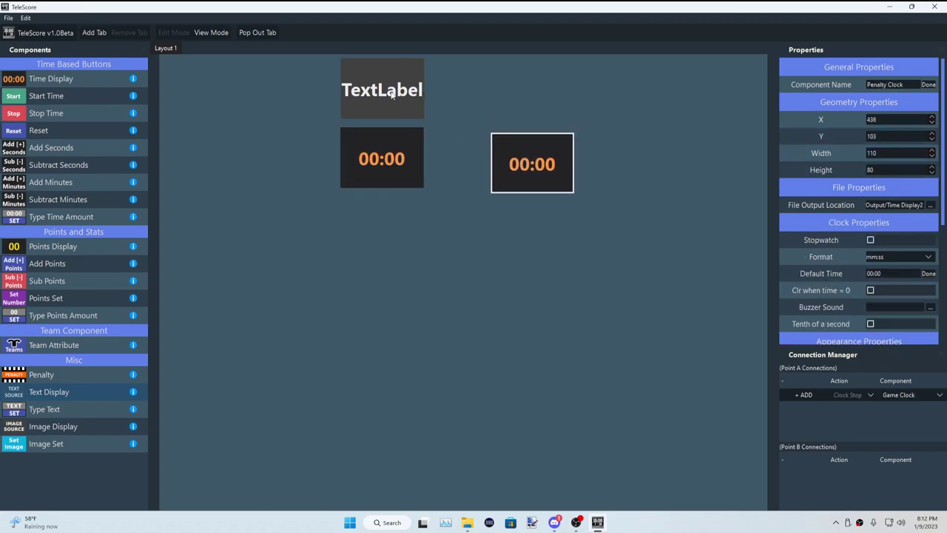
pyautogui.click(383, 88)
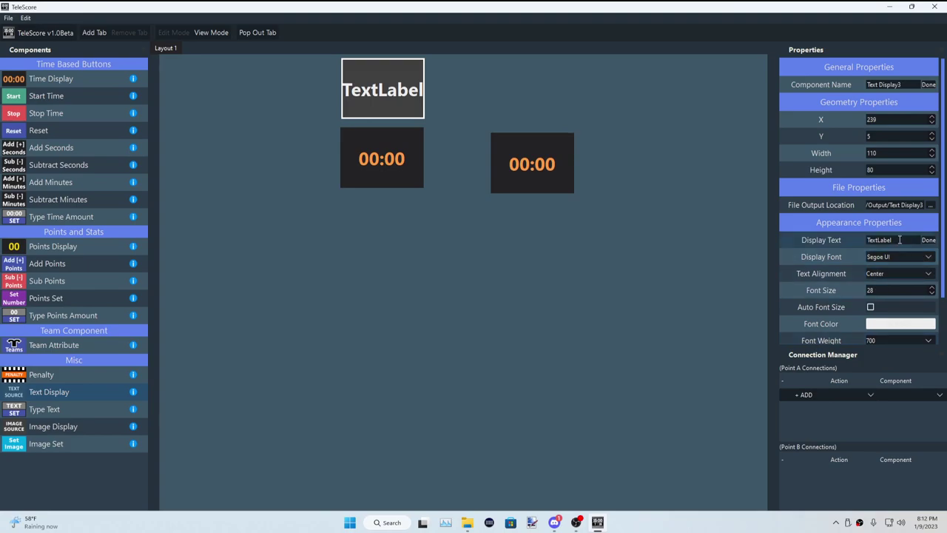
pyautogui.moveTo(892, 240); pyautogui.dragTo(862, 241)
pyautogui.write('Game ')
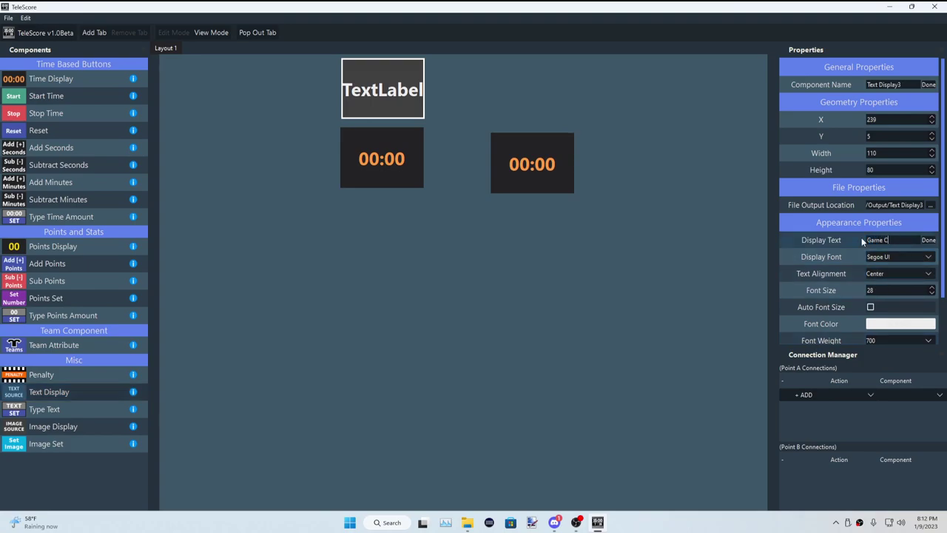
pyautogui.write('Clock')
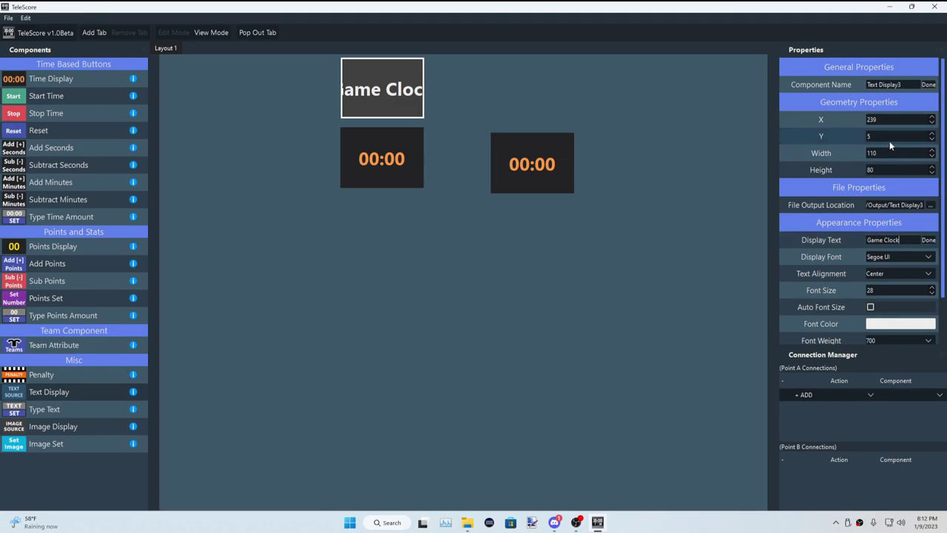
pyautogui.click(890, 152)
pyautogui.press('BackSpace')
pyautogui.write('5')
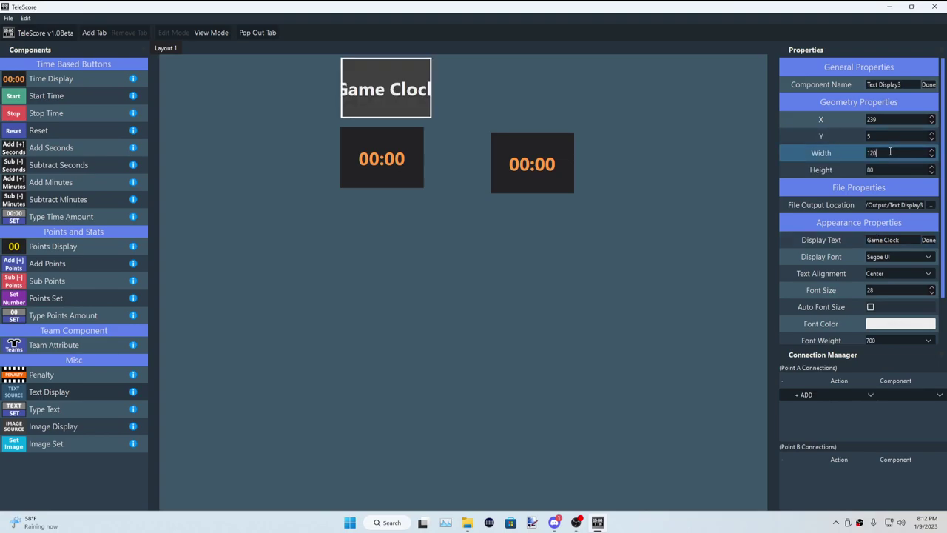
pyautogui.press('BackSpace')
pyautogui.press('BackSpace')
pyautogui.write('50')
pyautogui.press('Return')
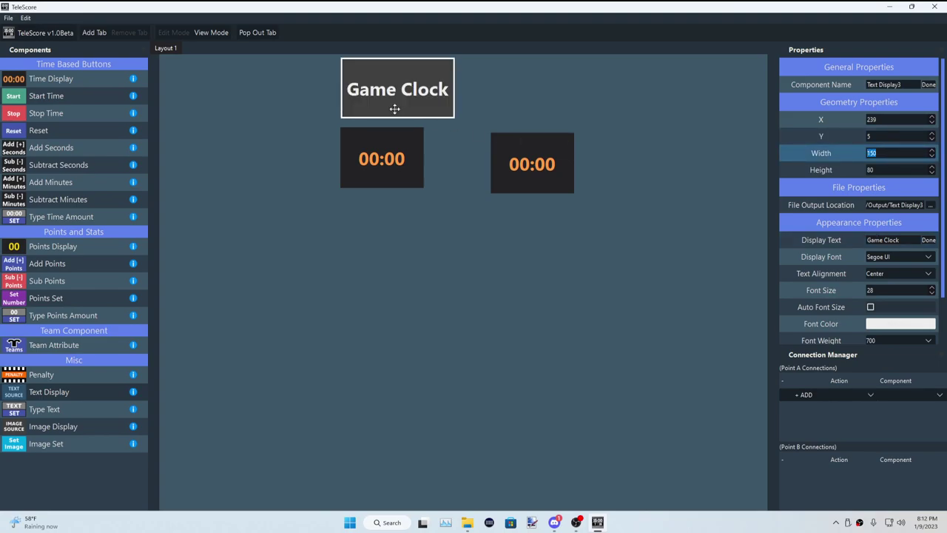
pyautogui.moveTo(393, 106); pyautogui.dragTo(371, 107)
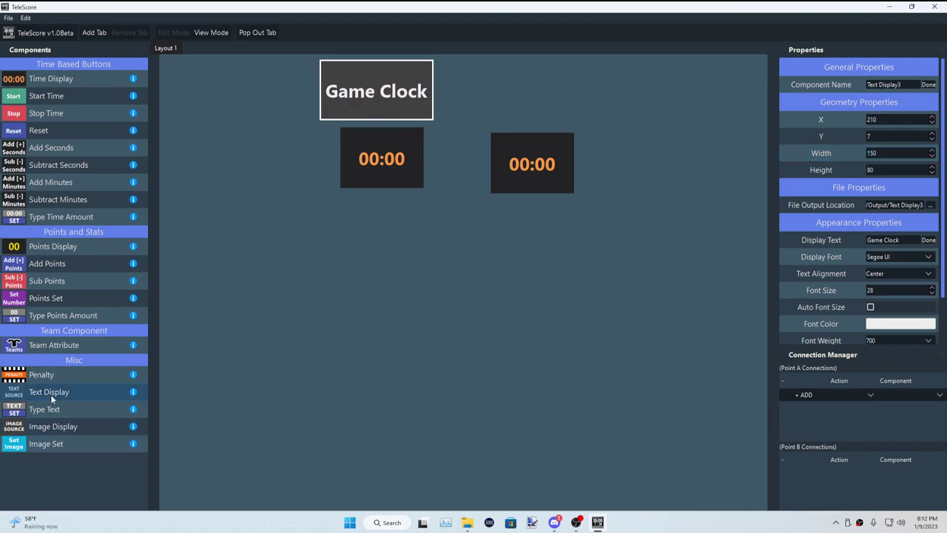
# Step: Add a second text label beside it reading 'Penalty'
pyautogui.moveTo(51, 395); pyautogui.dragTo(509, 106)
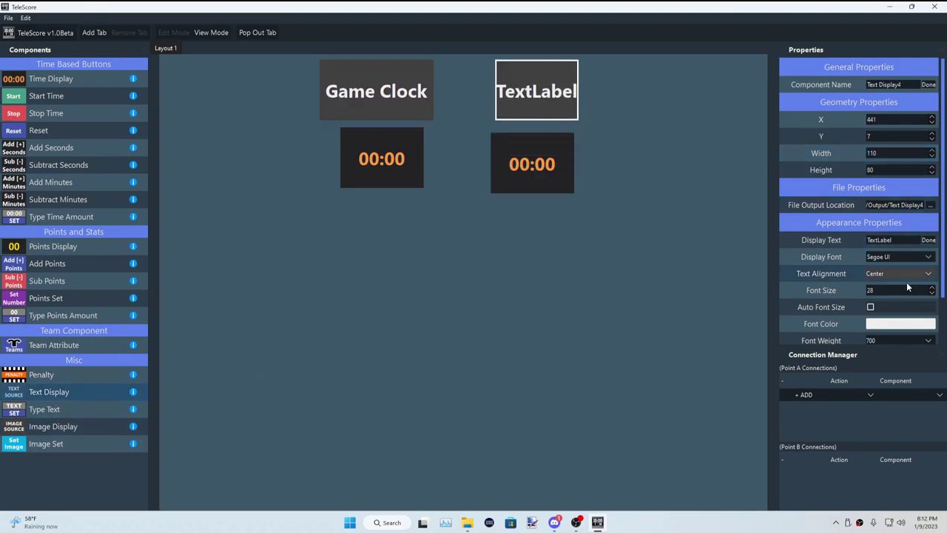
pyautogui.moveTo(901, 241); pyautogui.dragTo(817, 241)
pyautogui.write('Penalty')
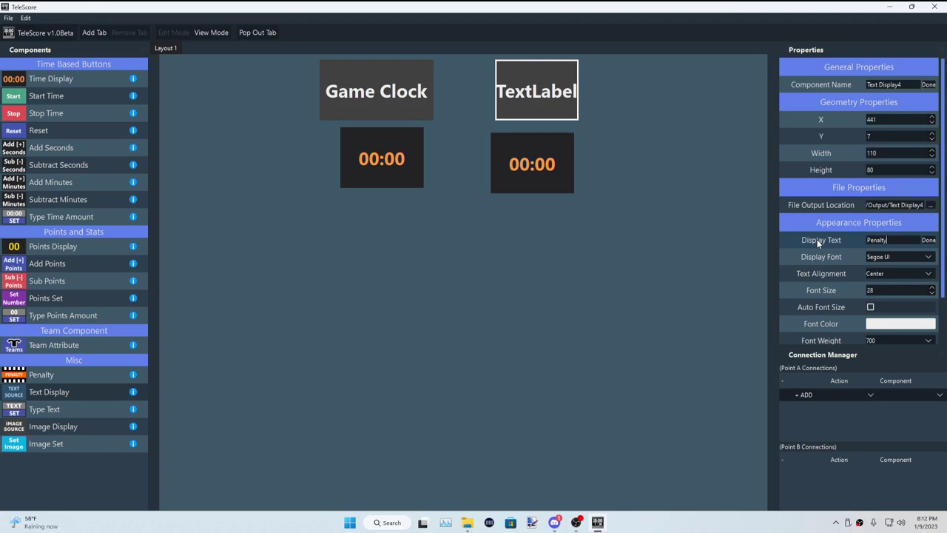
pyautogui.press('Return')
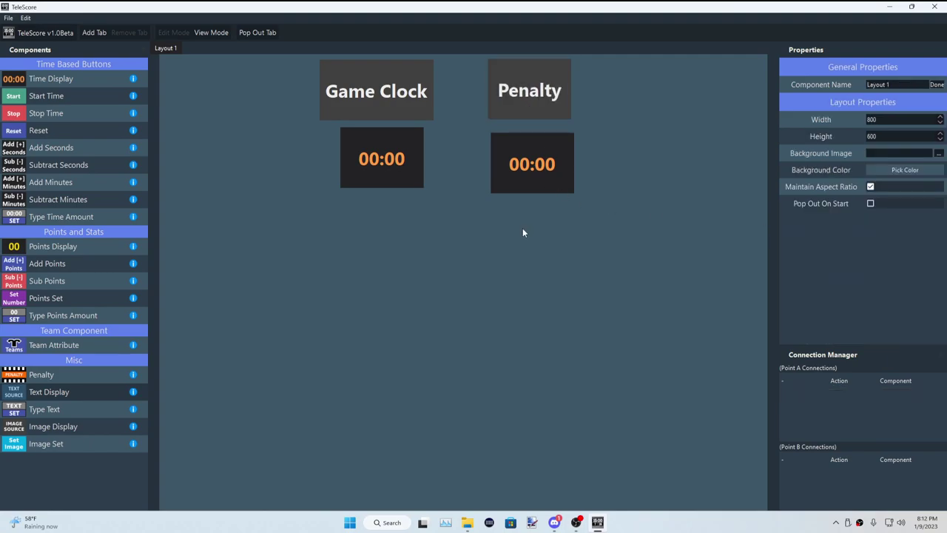
# Step: Align the Game Clock and Penalty time displays under their headings
pyautogui.moveTo(370, 158); pyautogui.dragTo(362, 159)
pyautogui.click(537, 142)
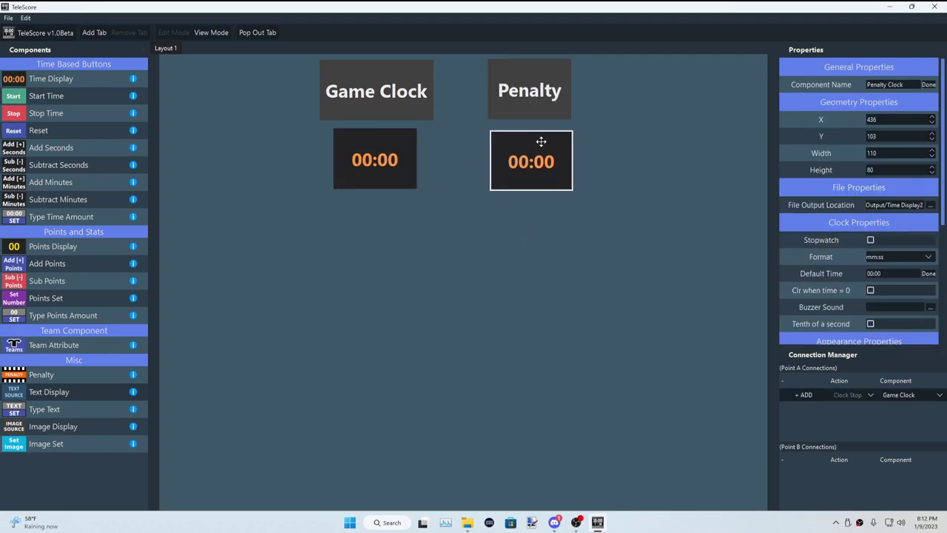
pyautogui.moveTo(541, 142); pyautogui.dragTo(540, 139)
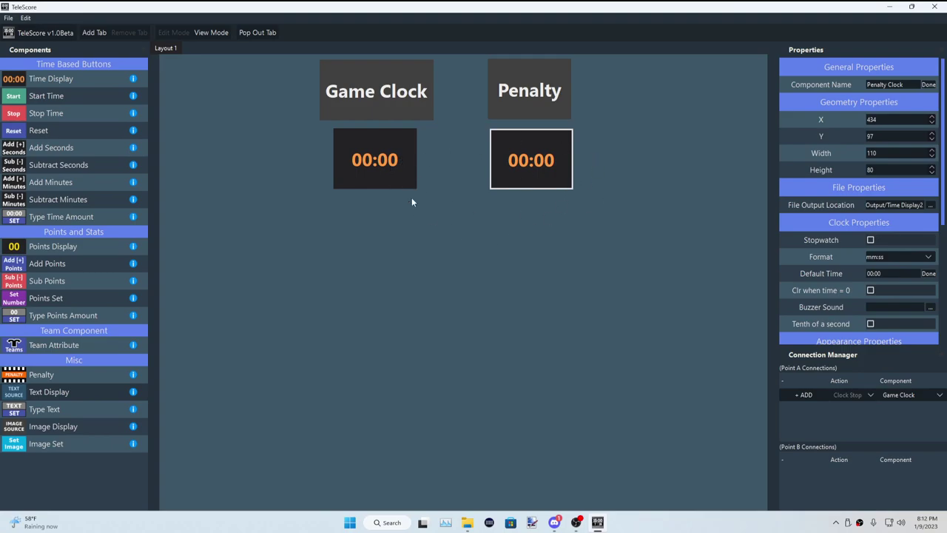
pyautogui.moveTo(389, 177); pyautogui.dragTo(398, 178)
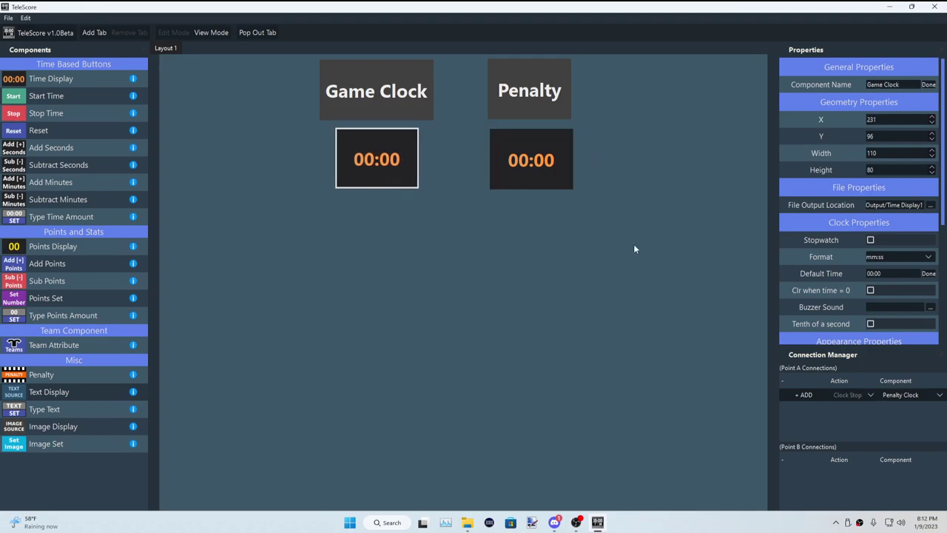
# Step: Try hh:mm:ss.z and ss.z formats, return Game Clock to mm:ss, and begin its 10:00 default time
pyautogui.scroll(-2, 816, 317)
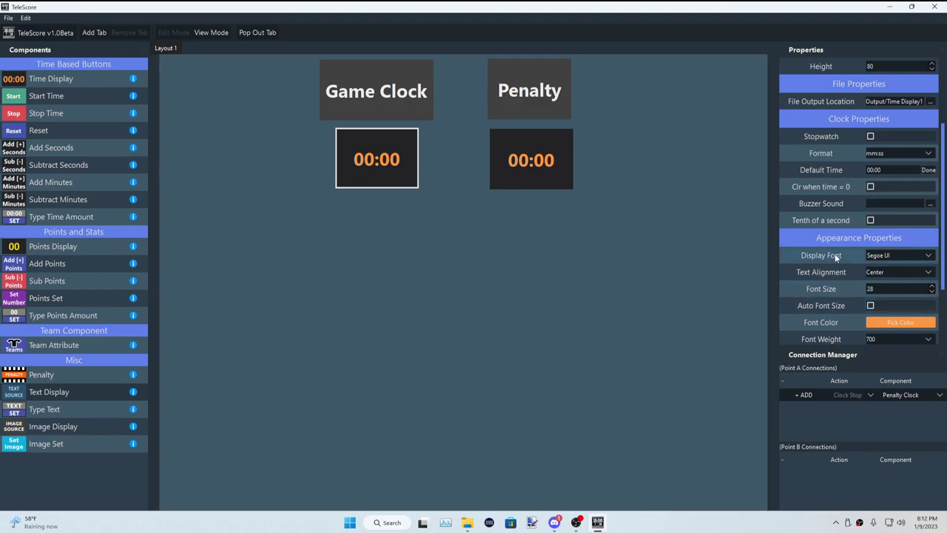
pyautogui.scroll(1, 811, 314)
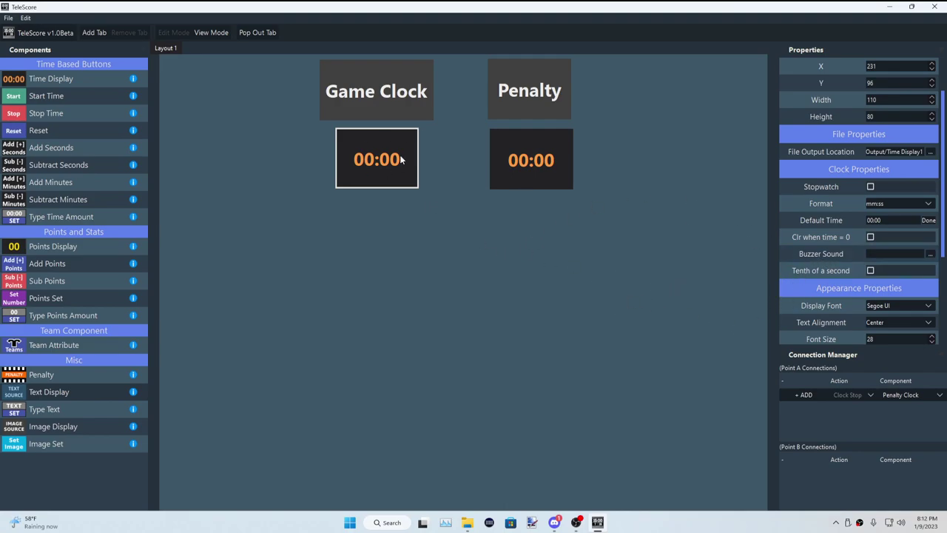
pyautogui.scroll(-1, 809, 248)
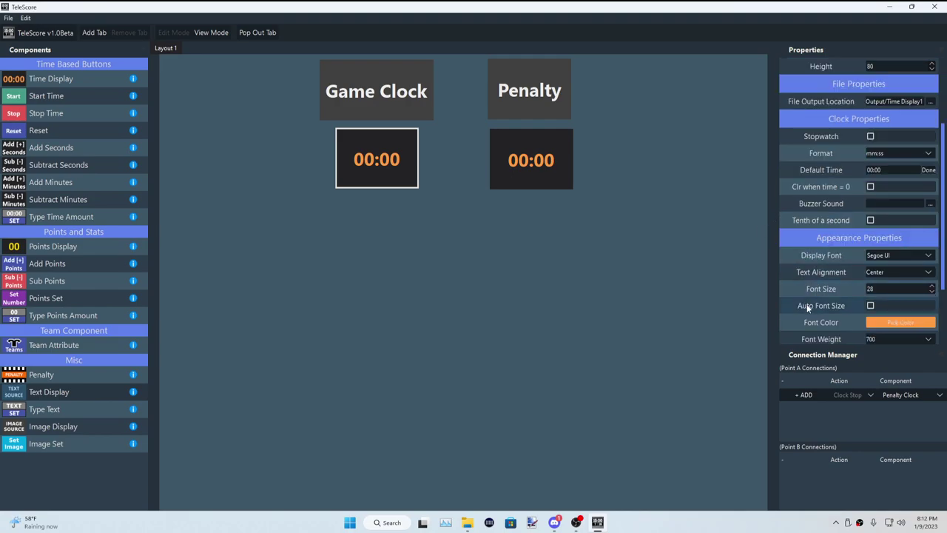
pyautogui.scroll(2, 805, 305)
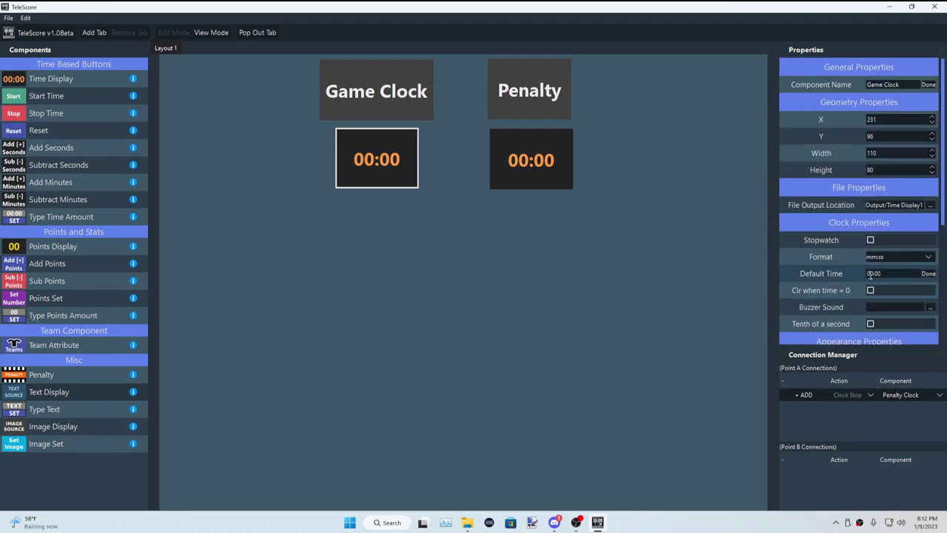
pyautogui.click(881, 260)
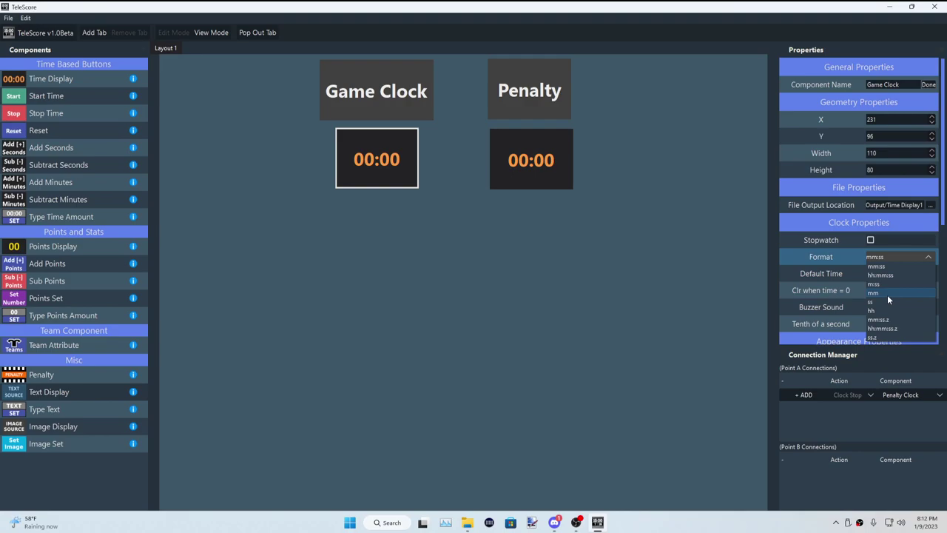
pyautogui.click(886, 329)
pyautogui.click(888, 260)
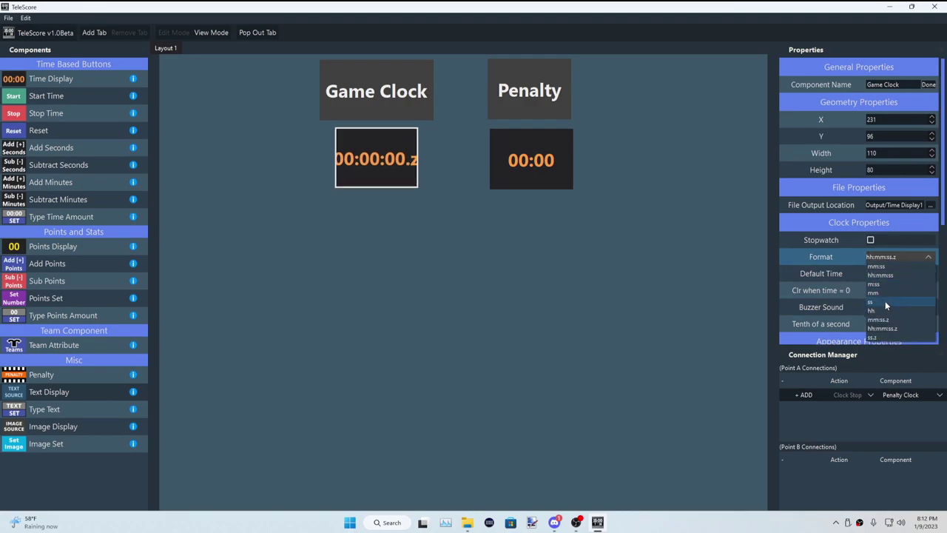
pyautogui.click(882, 331)
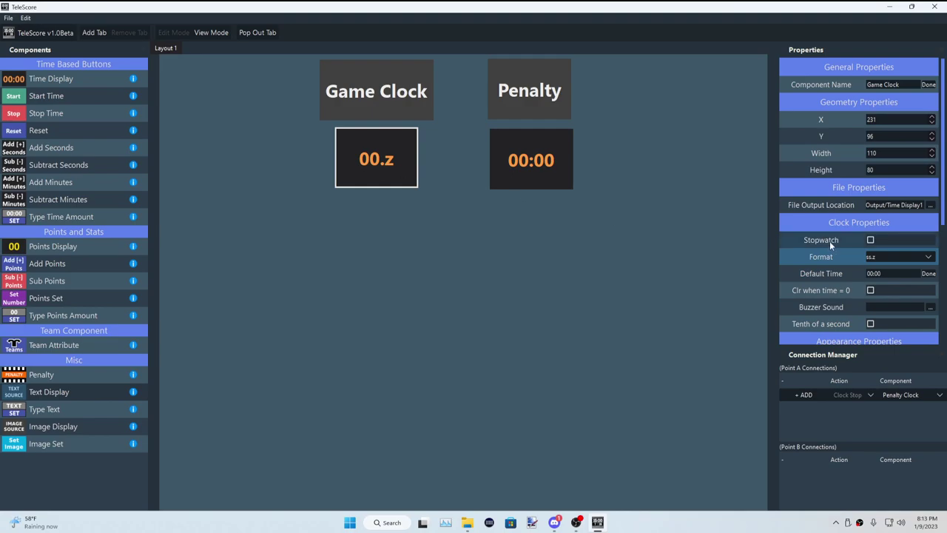
pyautogui.click(896, 257)
pyautogui.click(881, 266)
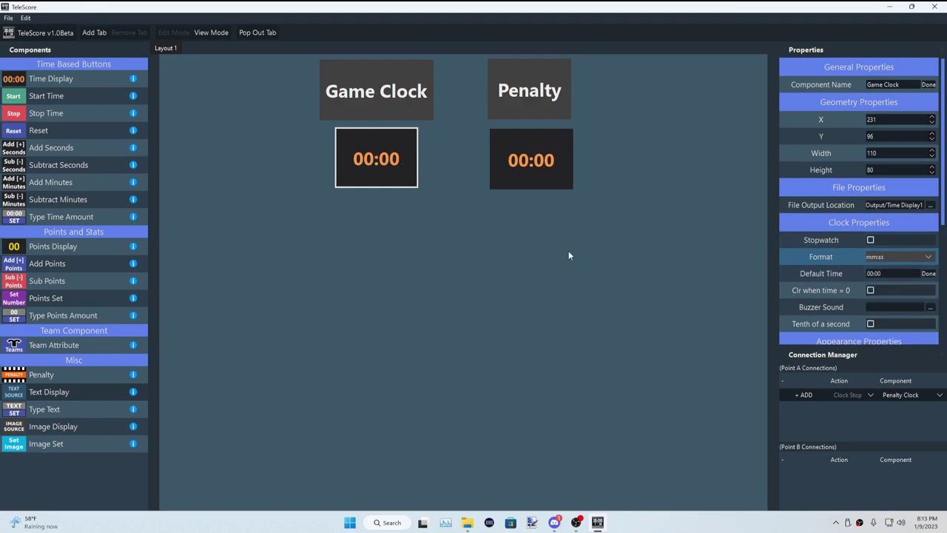
pyautogui.click(872, 274)
# Step: Finish Game Clock's 10:00 default, then show the Penalty clock as 2:00 in m:ss format
pyautogui.write('1')
pyautogui.click(554, 243)
pyautogui.click(540, 159)
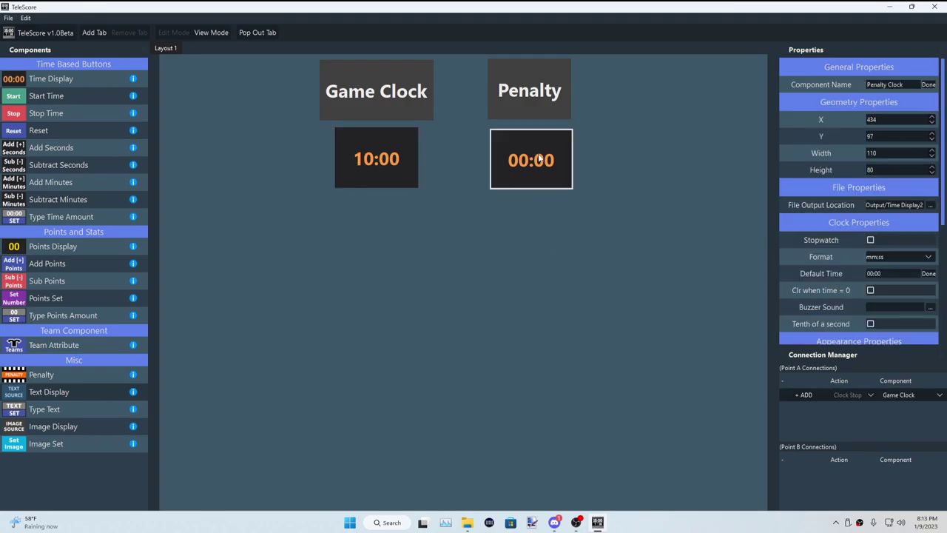
pyautogui.click(886, 256)
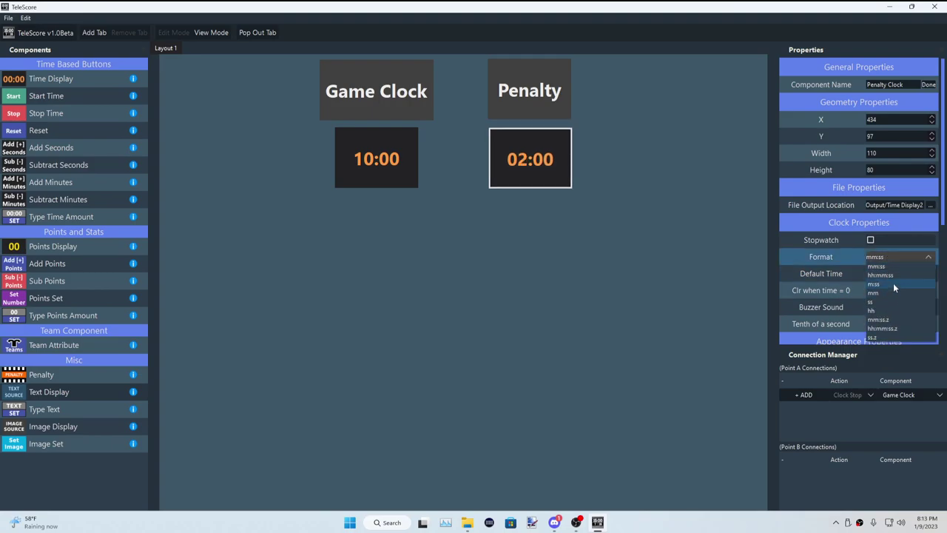
pyautogui.click(893, 283)
pyautogui.click(412, 195)
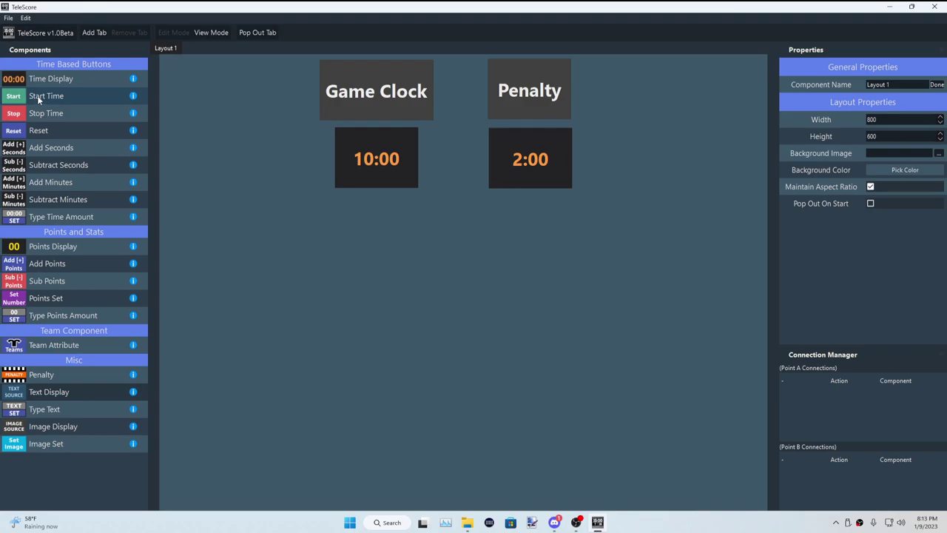
# Step: Add Start, Stop, Reset and a time-setting control in a row on the canvas
pyautogui.moveTo(37, 96); pyautogui.dragTo(298, 206)
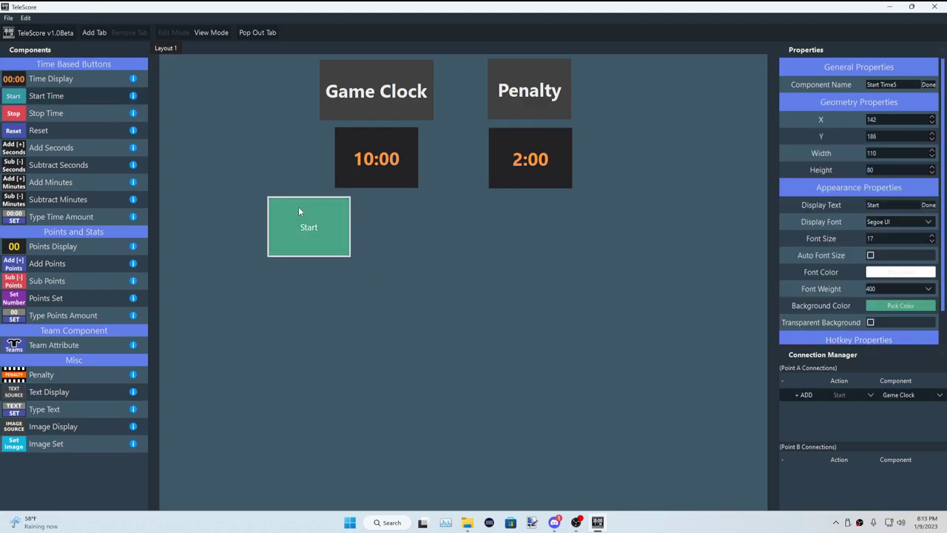
pyautogui.moveTo(46, 118); pyautogui.dragTo(382, 214)
pyautogui.moveTo(43, 131); pyautogui.dragTo(460, 208)
pyautogui.moveTo(81, 216); pyautogui.dragTo(533, 199)
pyautogui.click(615, 283)
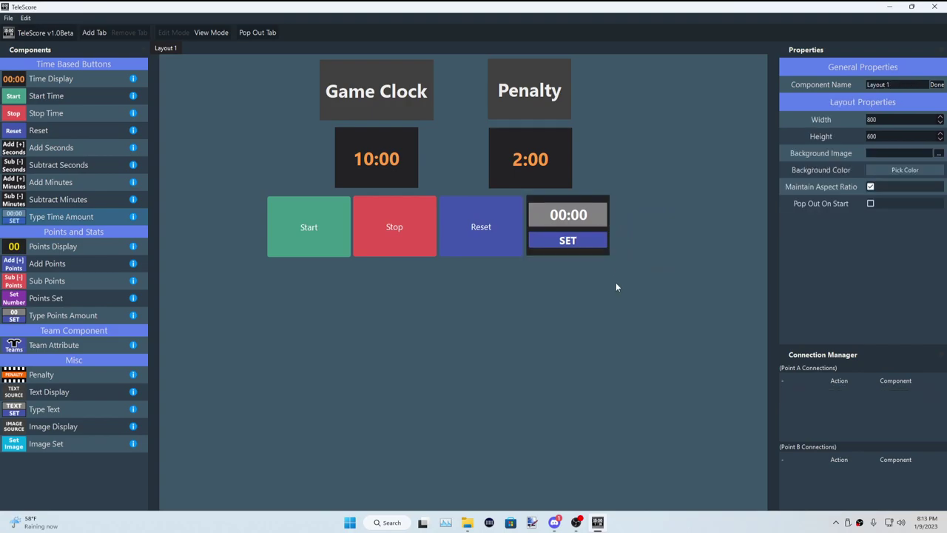
# Step: Inspect the settings of the Start, Stop, Reset and time-setting controls
pyautogui.click(317, 215)
pyautogui.click(388, 226)
pyautogui.click(470, 230)
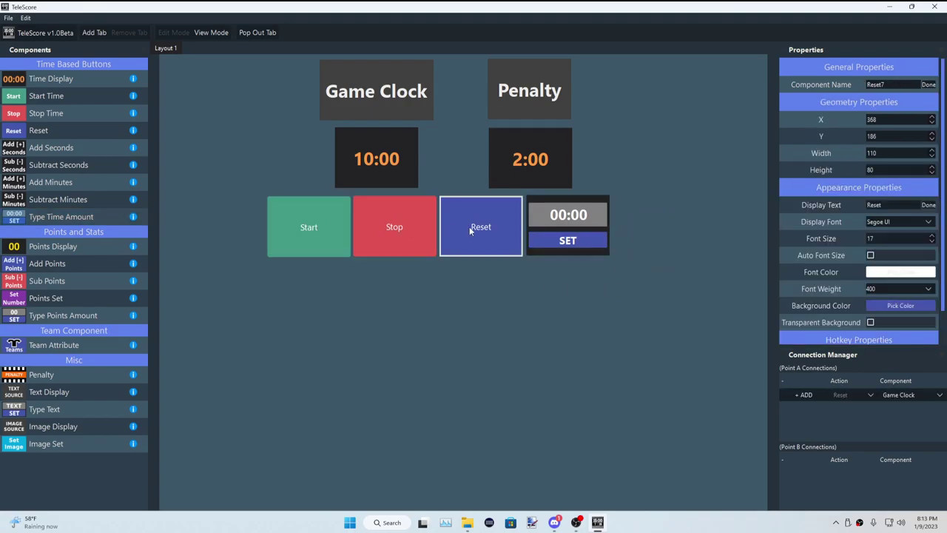
pyautogui.click(567, 200)
pyautogui.click(358, 276)
pyautogui.click(321, 235)
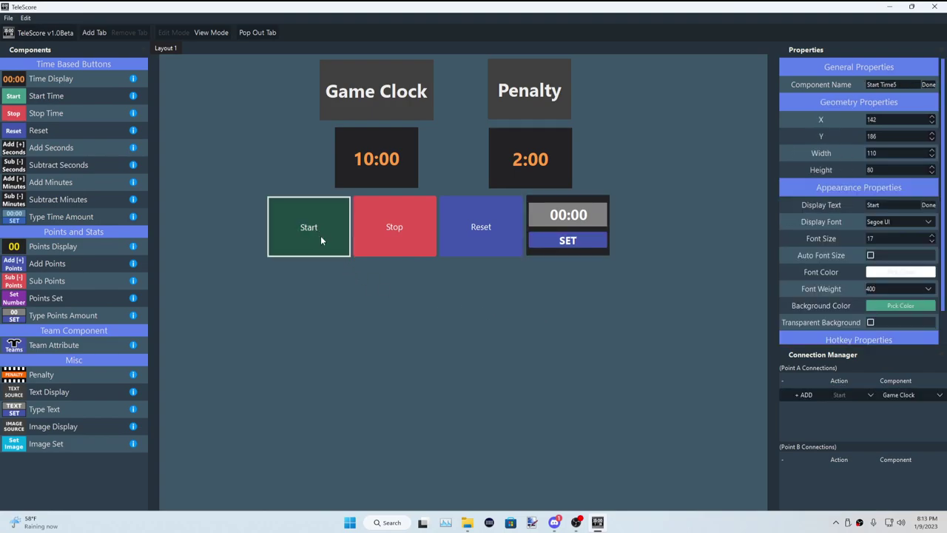
pyautogui.click(384, 243)
pyautogui.click(486, 230)
pyautogui.click(582, 240)
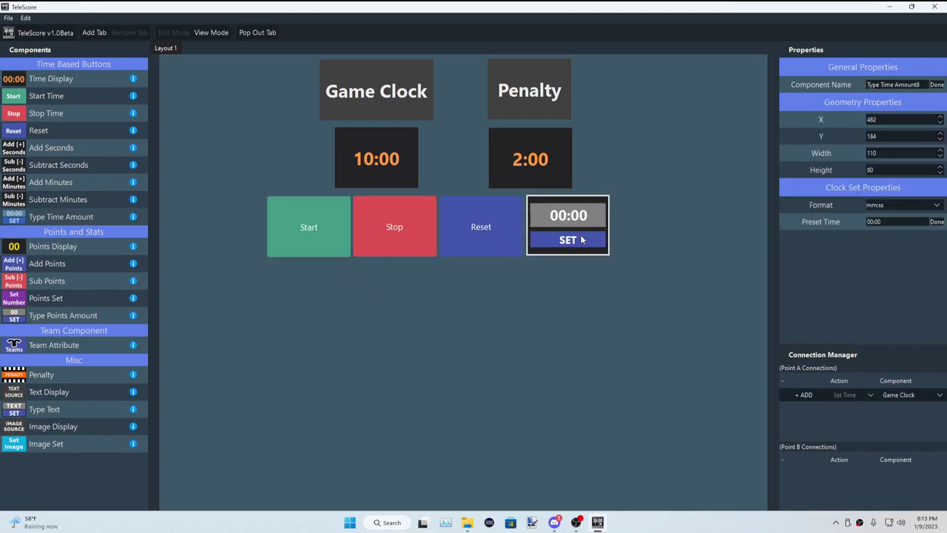
pyautogui.click(323, 227)
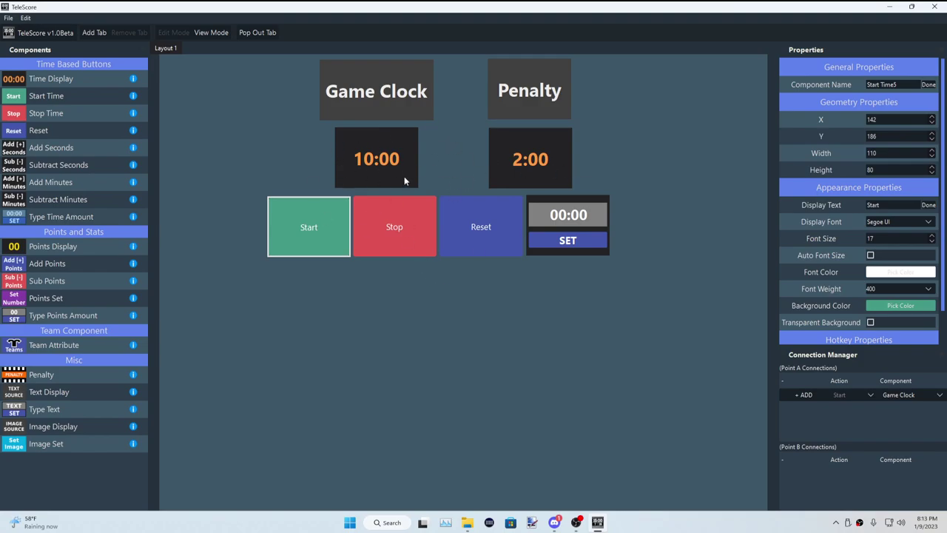
# Step: Stack Start, Stop, Reset and the time-setting control in a column under Game Clock
pyautogui.moveTo(407, 235); pyautogui.dragTo(369, 324)
pyautogui.moveTo(330, 204); pyautogui.dragTo(395, 202)
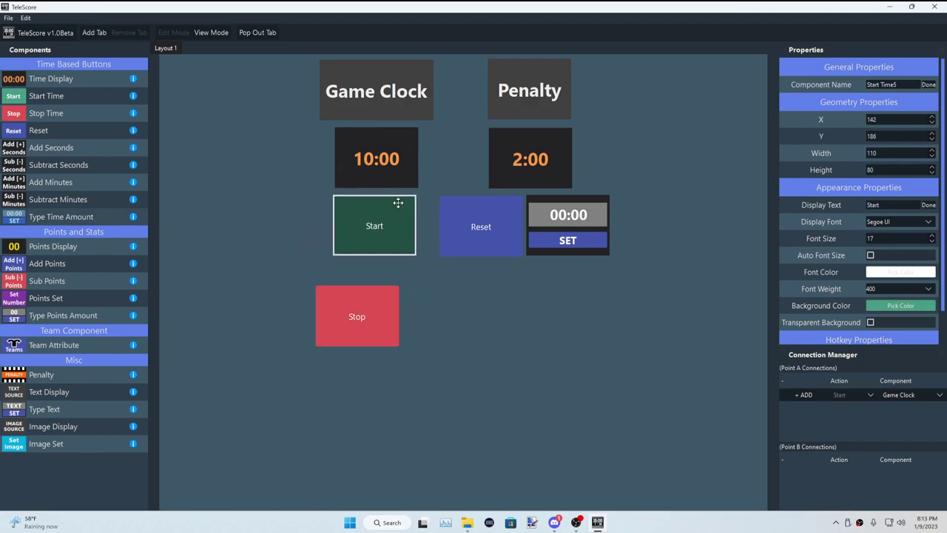
pyautogui.moveTo(366, 311); pyautogui.dragTo(386, 286)
pyautogui.moveTo(469, 240); pyautogui.dragTo(383, 343)
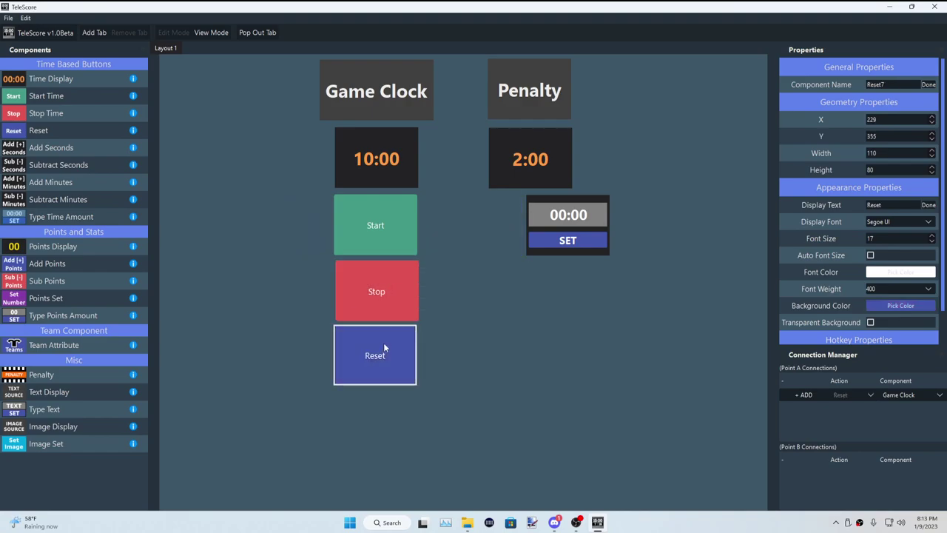
pyautogui.moveTo(580, 202); pyautogui.dragTo(391, 397)
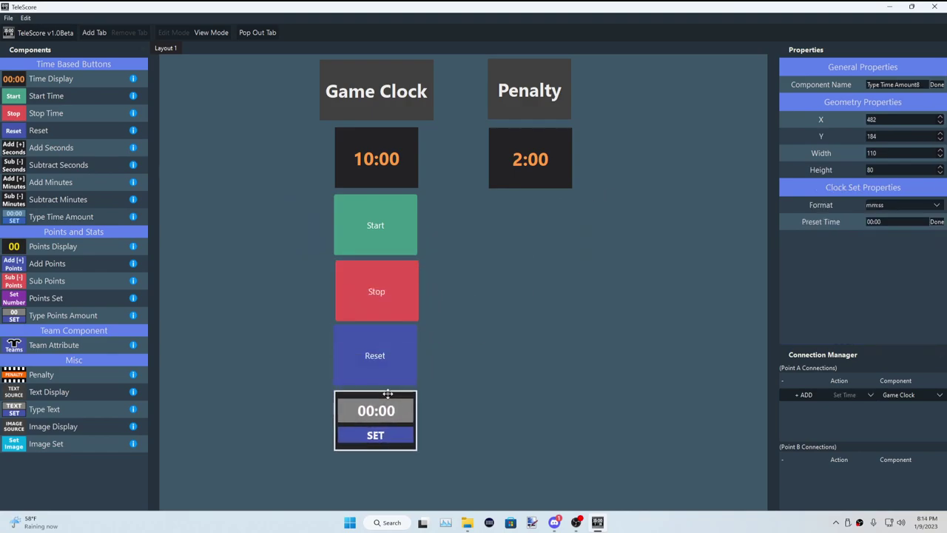
# Step: Add a matching Start, Stop, Reset and time-setting column under the Penalty display
pyautogui.moveTo(67, 97); pyautogui.dragTo(531, 214)
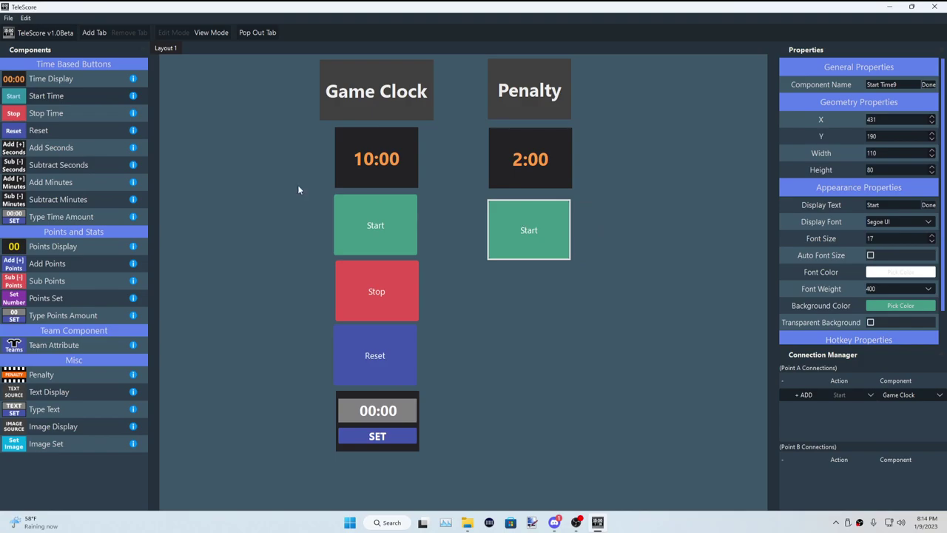
pyautogui.moveTo(74, 116); pyautogui.dragTo(503, 282)
pyautogui.moveTo(38, 130); pyautogui.dragTo(499, 341)
pyautogui.moveTo(74, 217); pyautogui.dragTo(509, 402)
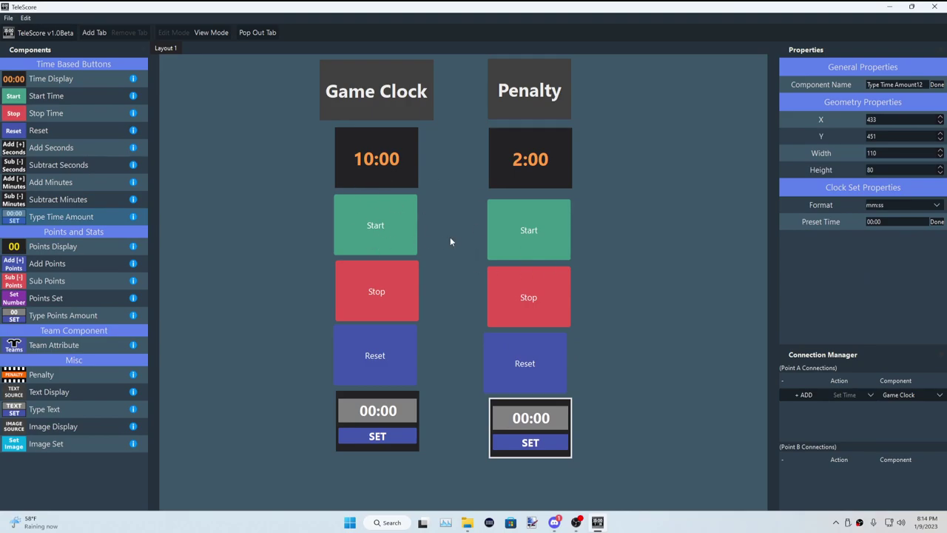
pyautogui.click(380, 141)
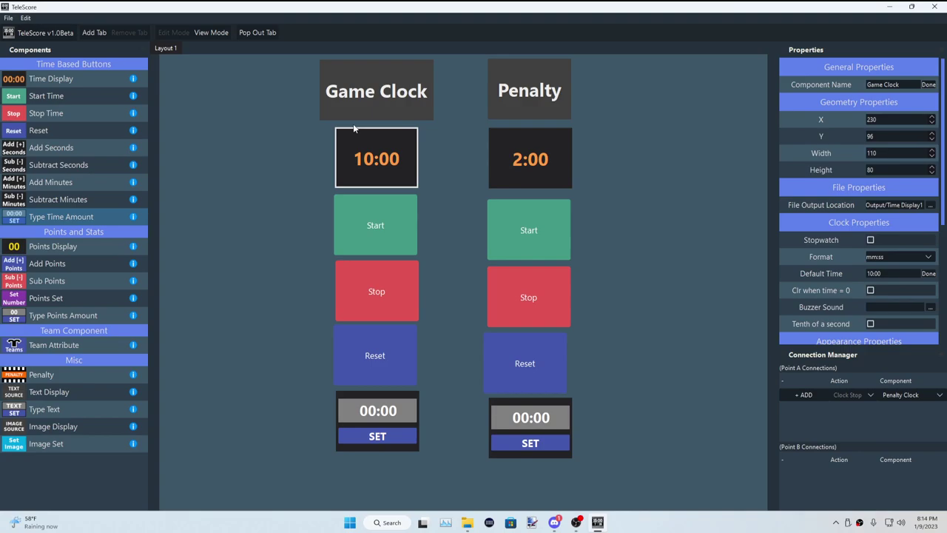
# Step: Connect the Game Clock's Start button to the Penalty Clock, removing the extra connection row
pyautogui.click(388, 205)
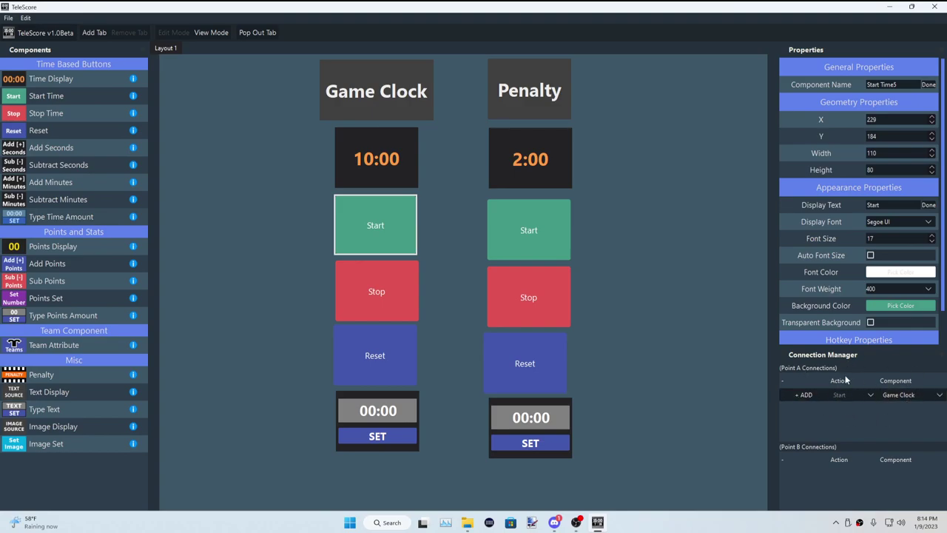
pyautogui.click(910, 395)
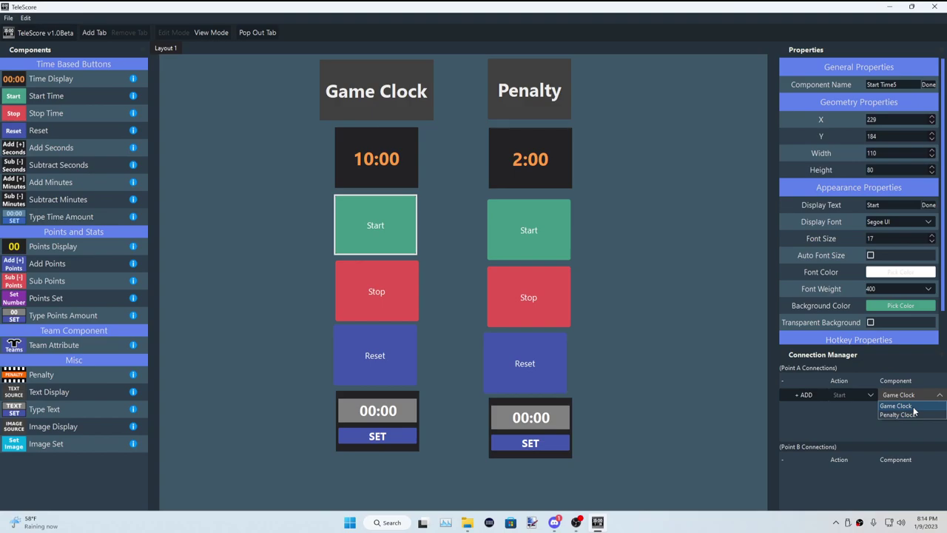
pyautogui.click(914, 414)
pyautogui.click(915, 396)
pyautogui.click(914, 406)
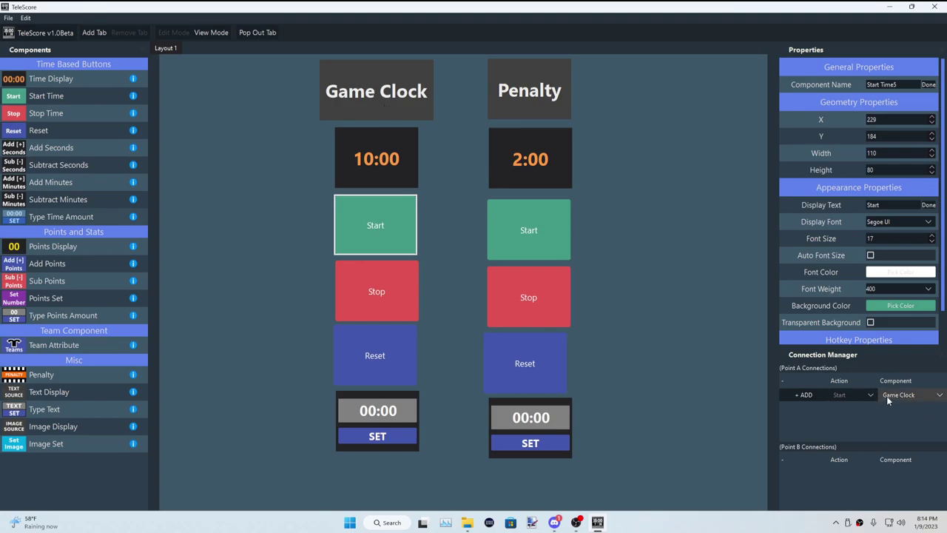
pyautogui.click(810, 395)
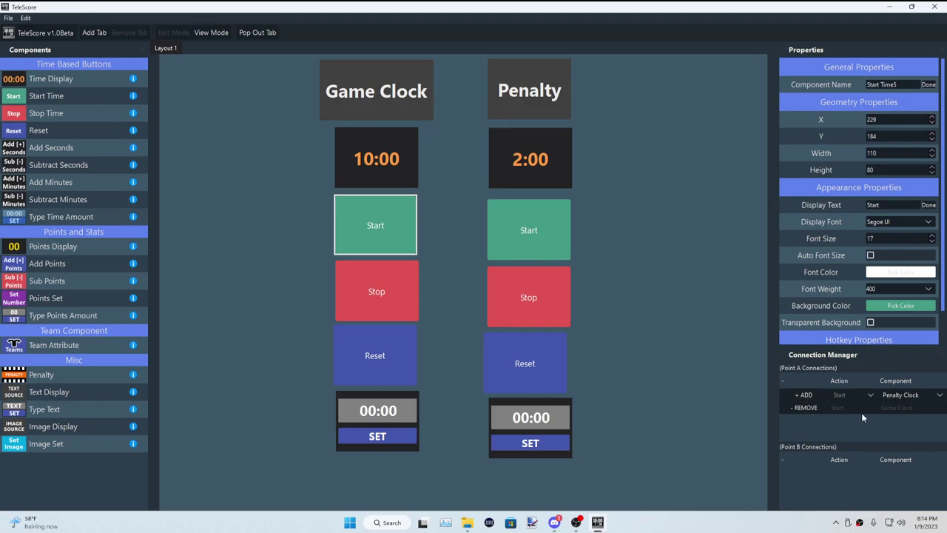
pyautogui.click(805, 408)
pyautogui.click(899, 394)
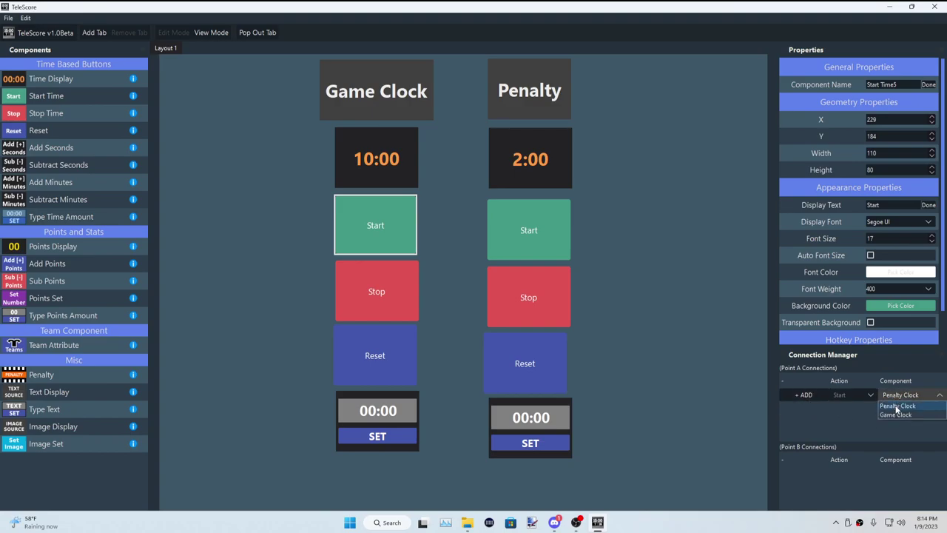
pyautogui.click(896, 406)
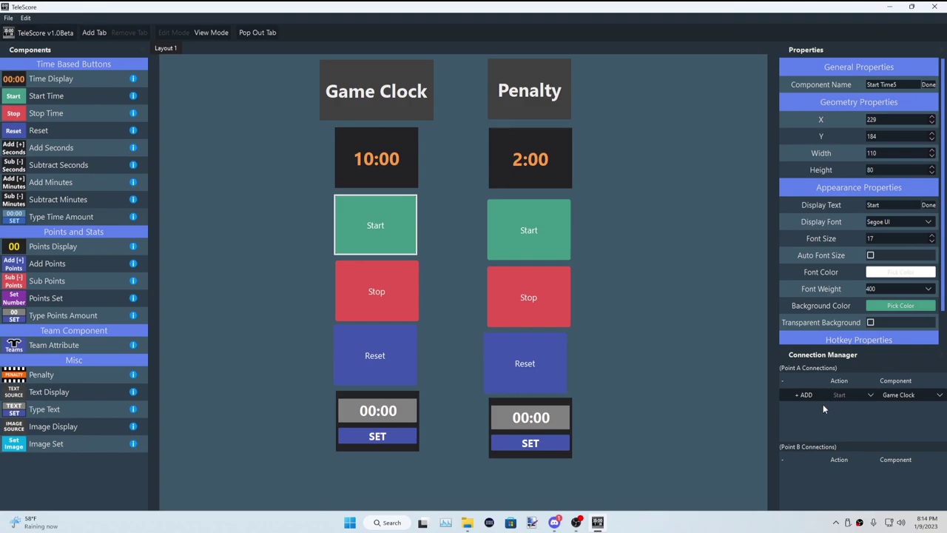
# Step: Review the Game Clock's Stop, Reset and time-entry controls in turn
pyautogui.click(403, 299)
pyautogui.click(396, 367)
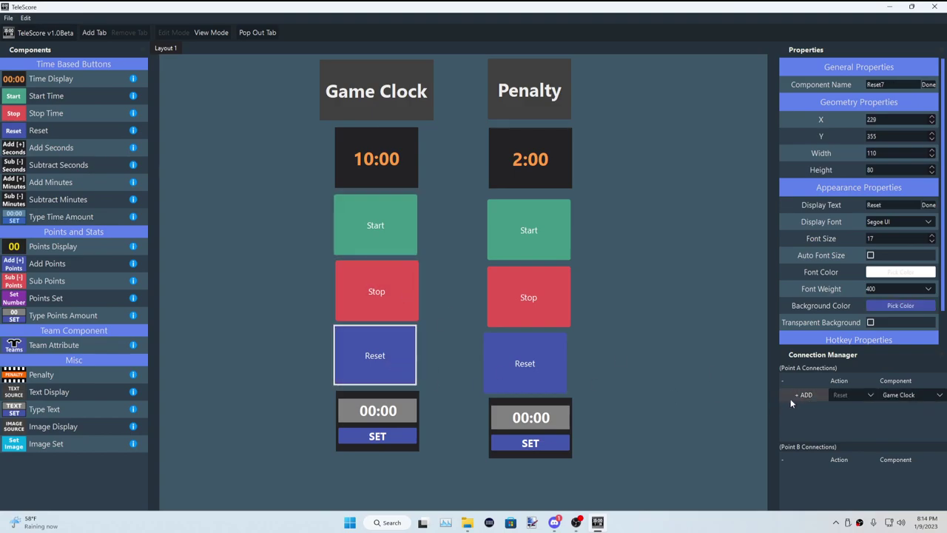
pyautogui.click(397, 405)
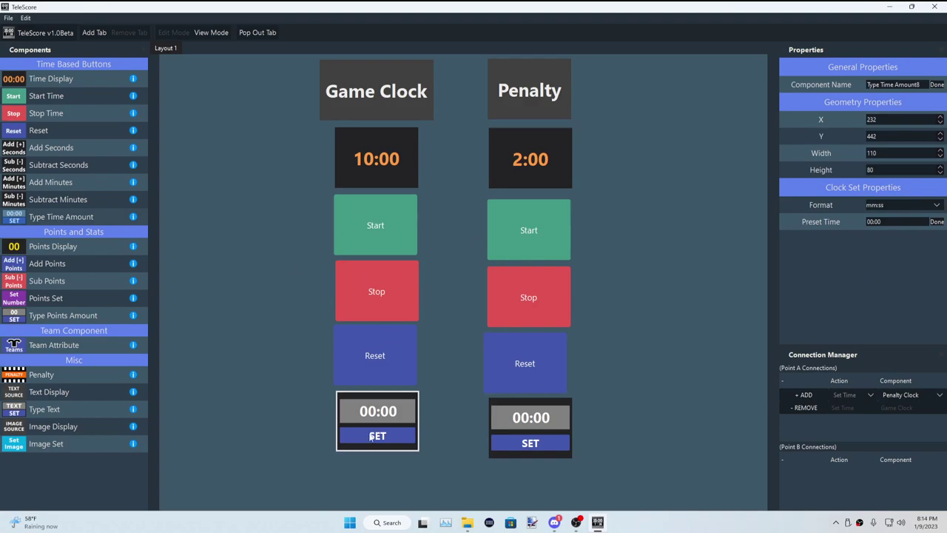
# Step: Check the Start and Stop links and the Game Clock default, resetting it to 10:00
pyautogui.click(370, 230)
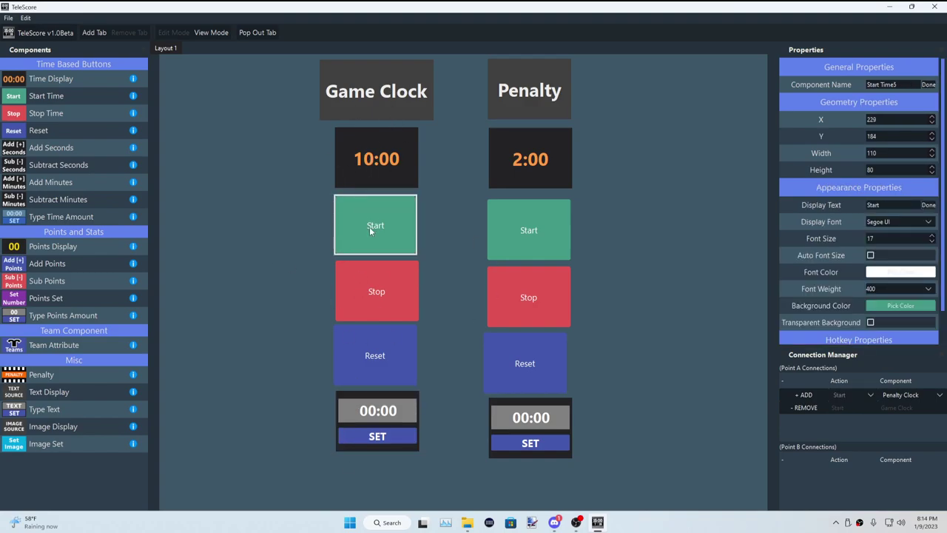
pyautogui.click(405, 286)
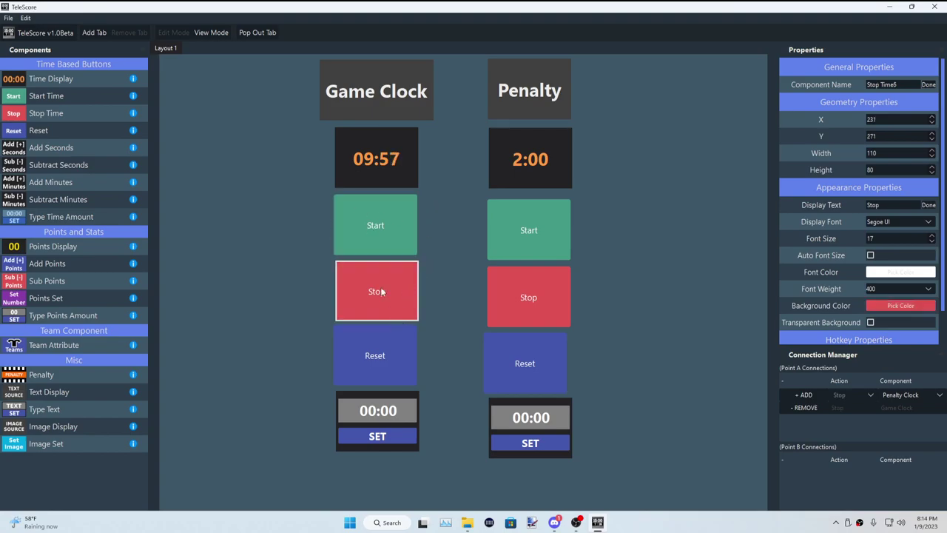
pyautogui.click(402, 158)
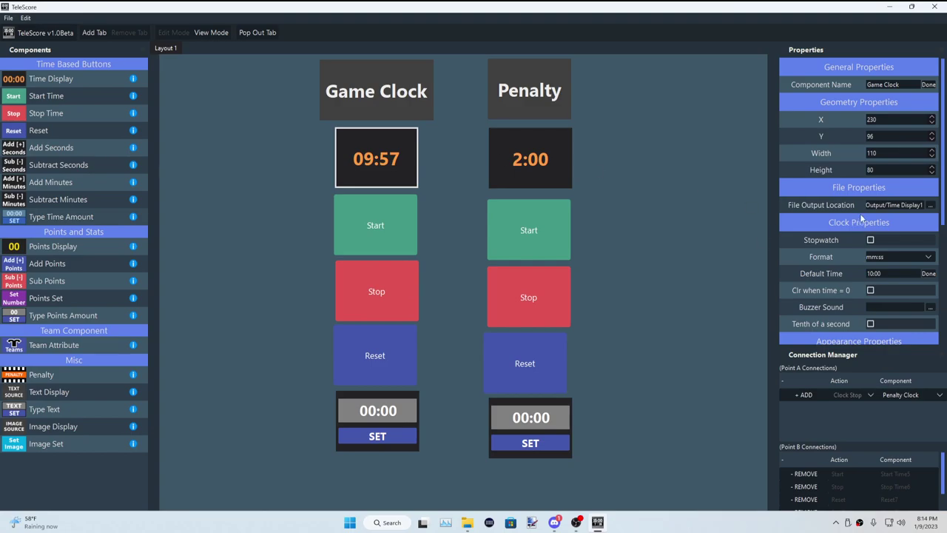
pyautogui.moveTo(898, 269); pyautogui.dragTo(839, 273)
pyautogui.click(391, 326)
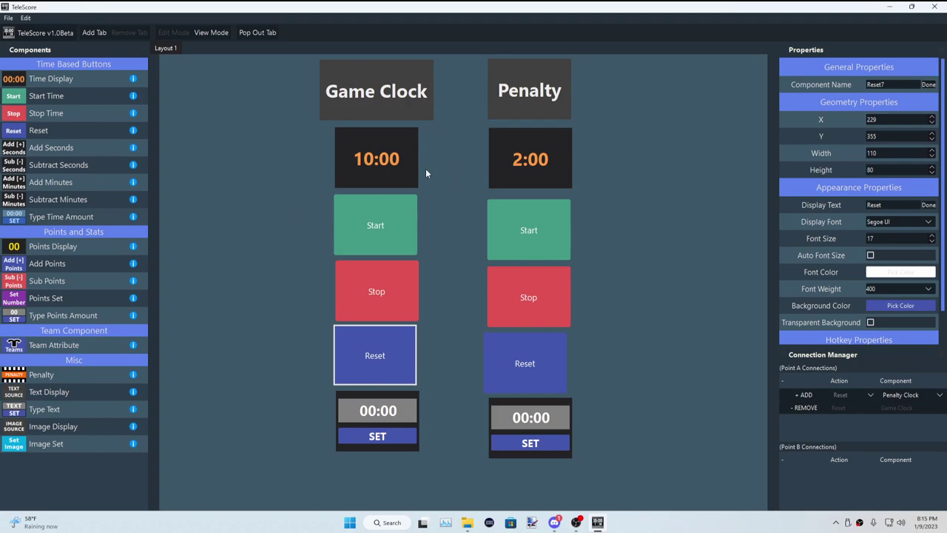
# Step: Enter 00:30 in the Game Clock's time-entry control and apply it
pyautogui.click(384, 411)
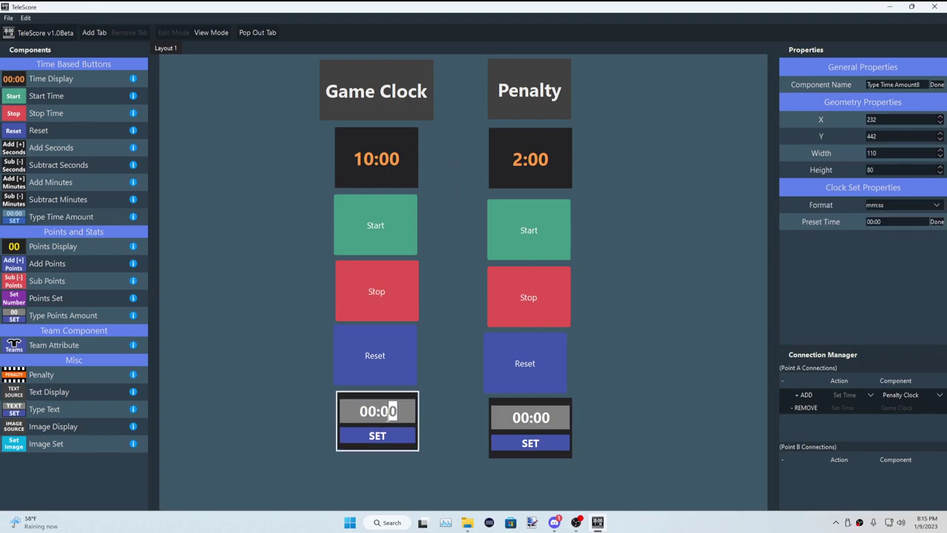
pyautogui.write('3')
pyautogui.click(403, 438)
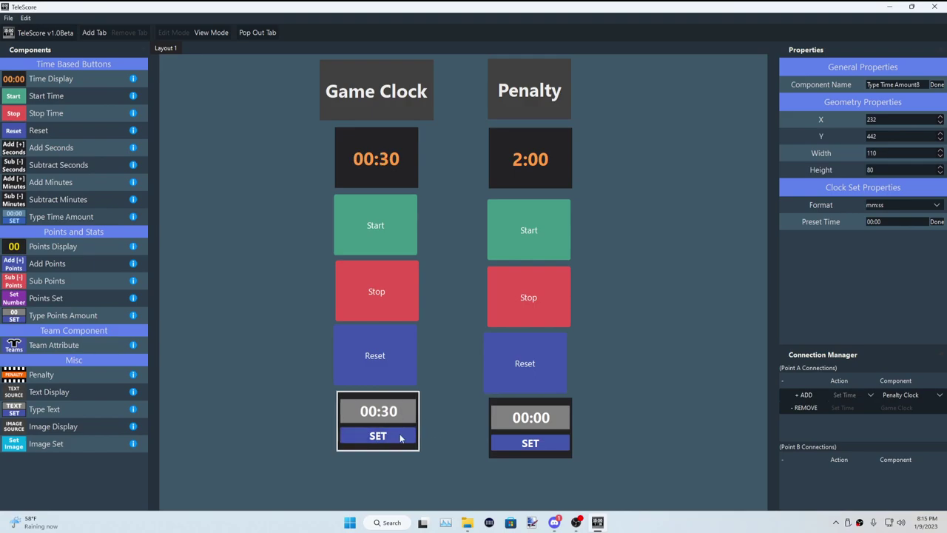
pyautogui.click(440, 375)
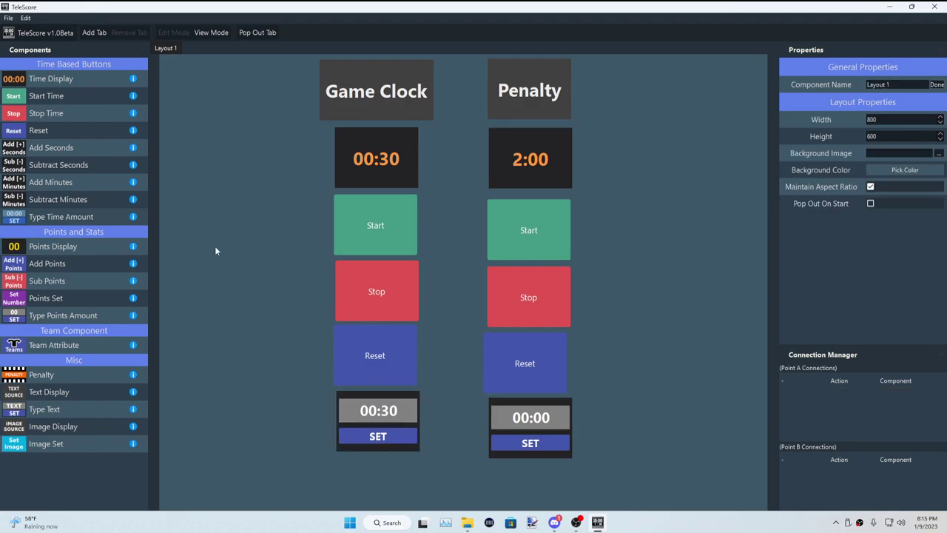
# Step: Confirm mm:ss stays the format for both the Game Clock display and its time-entry control
pyautogui.click(403, 395)
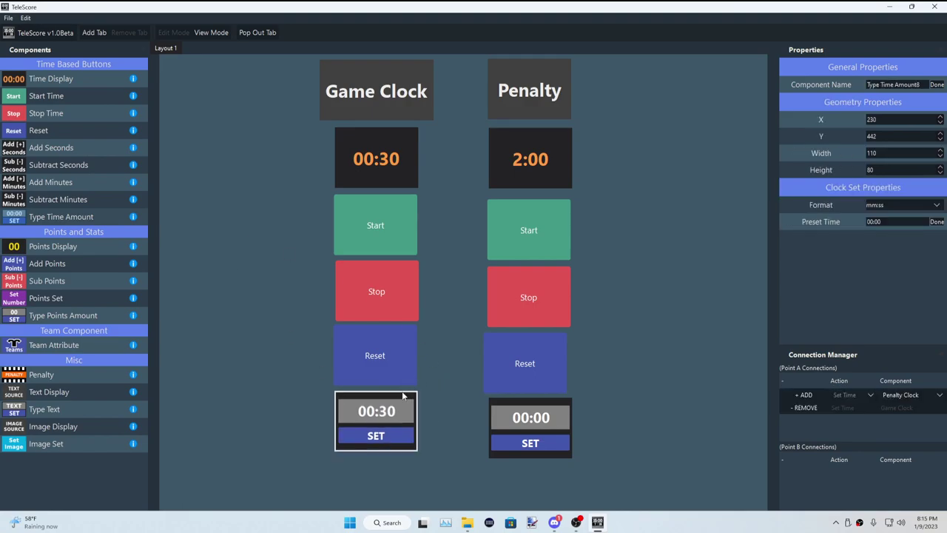
pyautogui.click(388, 141)
pyautogui.click(906, 257)
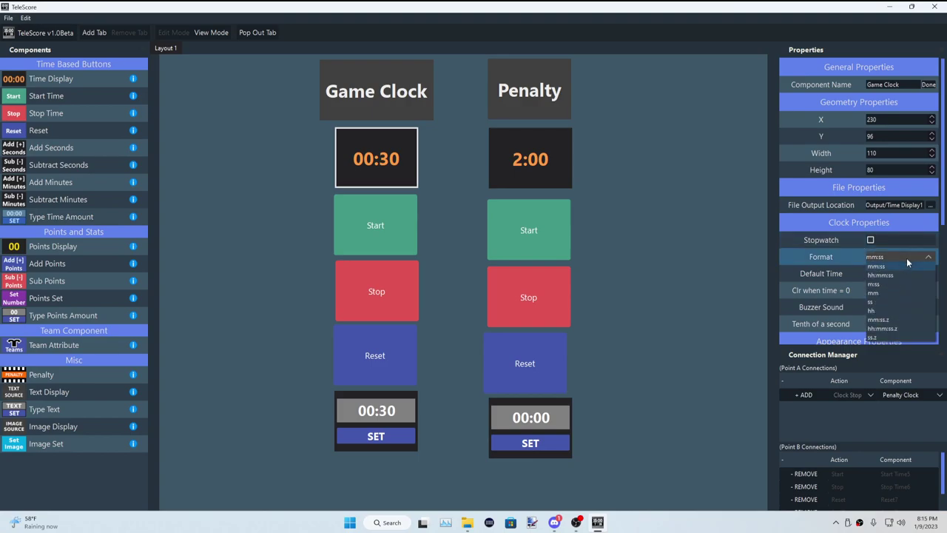
pyautogui.click(907, 264)
pyautogui.click(391, 403)
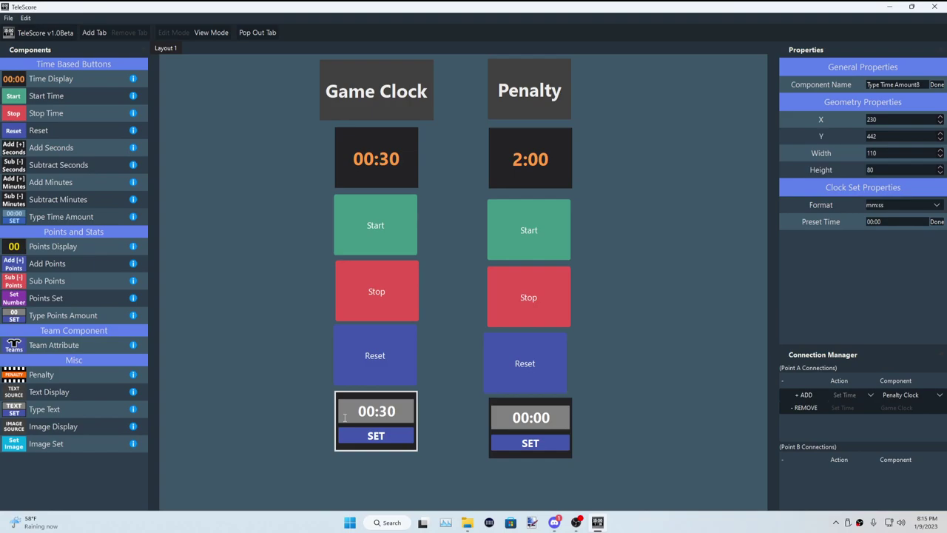
pyautogui.click(916, 207)
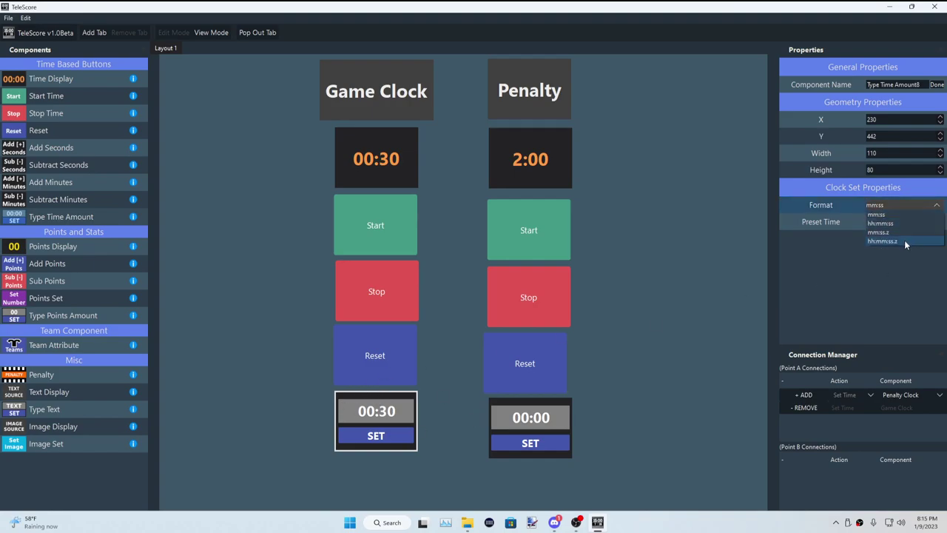
pyautogui.click(902, 215)
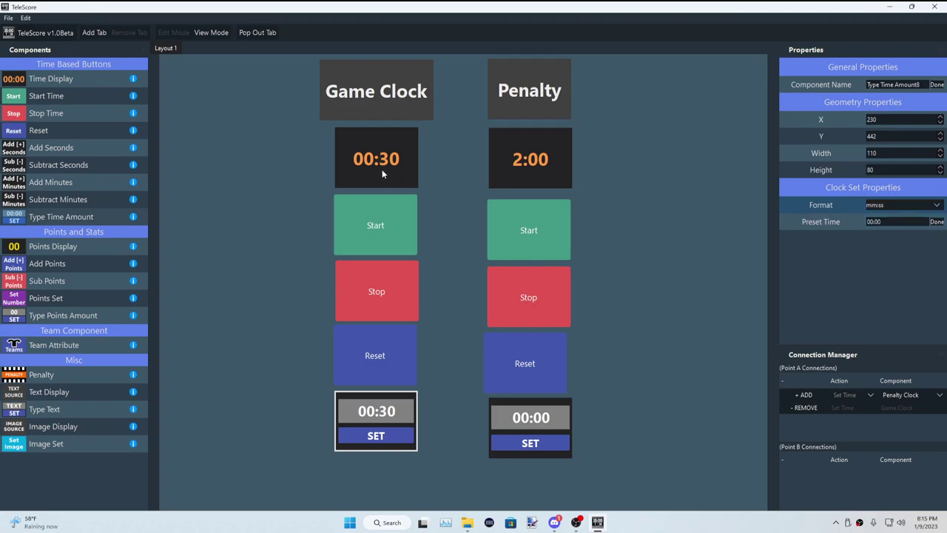
# Step: Place Add and Subtract Seconds and Minutes controls beside the Game Clock
pyautogui.moveTo(35, 142); pyautogui.dragTo(205, 204)
pyautogui.moveTo(51, 165); pyautogui.dragTo(213, 293)
pyautogui.moveTo(43, 201); pyautogui.dragTo(216, 411)
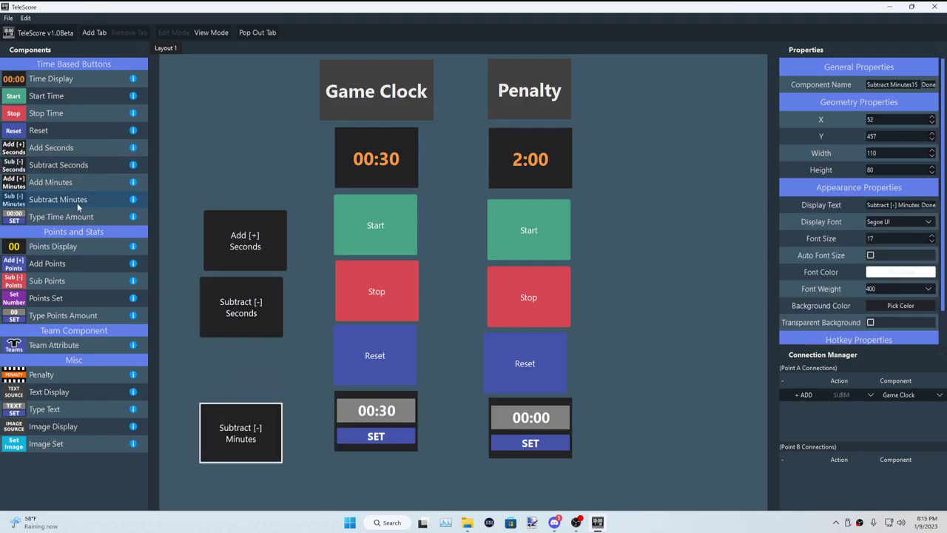
pyautogui.moveTo(71, 182); pyautogui.dragTo(216, 339)
pyautogui.click(231, 244)
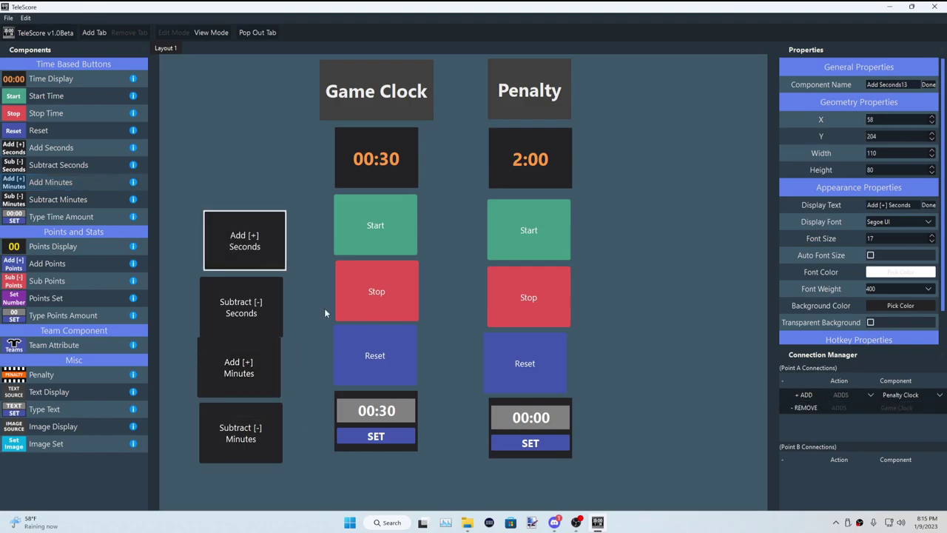
pyautogui.click(259, 311)
pyautogui.click(272, 370)
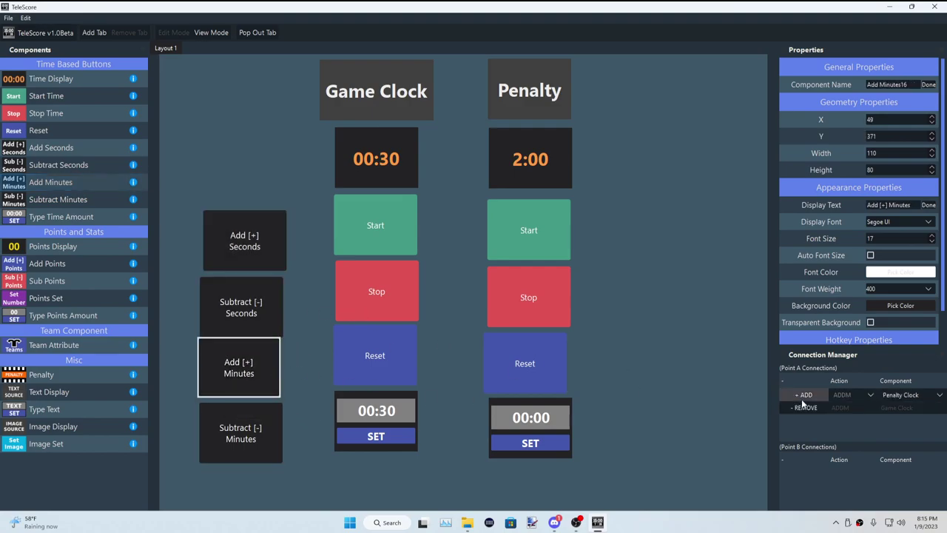
pyautogui.click(221, 413)
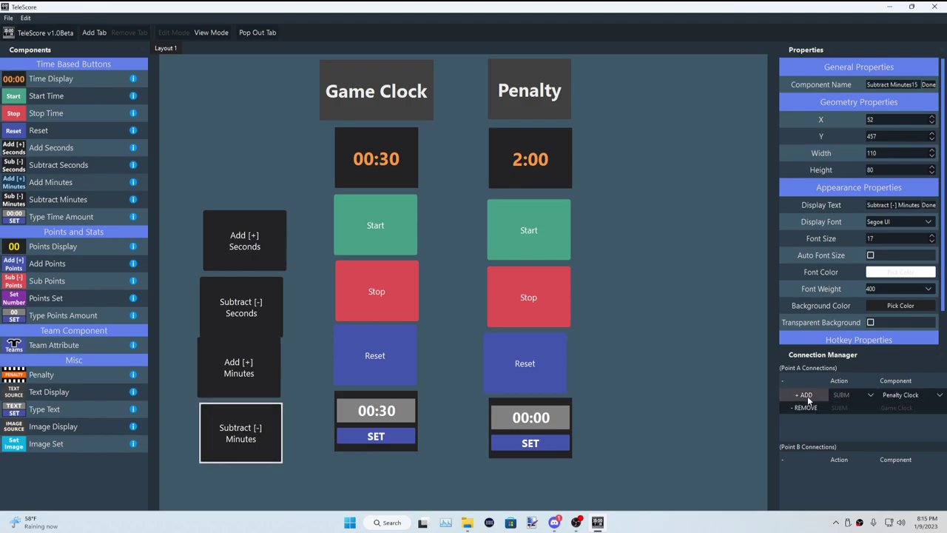
# Step: Test the Add and Subtract Seconds controls on the Game Clock, then delete both
pyautogui.click(257, 243)
pyautogui.click(257, 242)
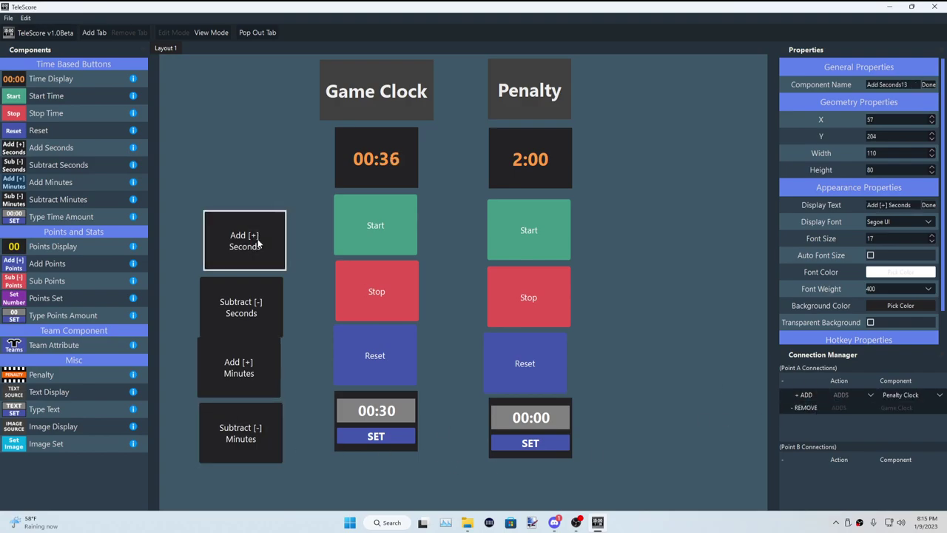
pyautogui.click(259, 294)
pyautogui.click(259, 294)
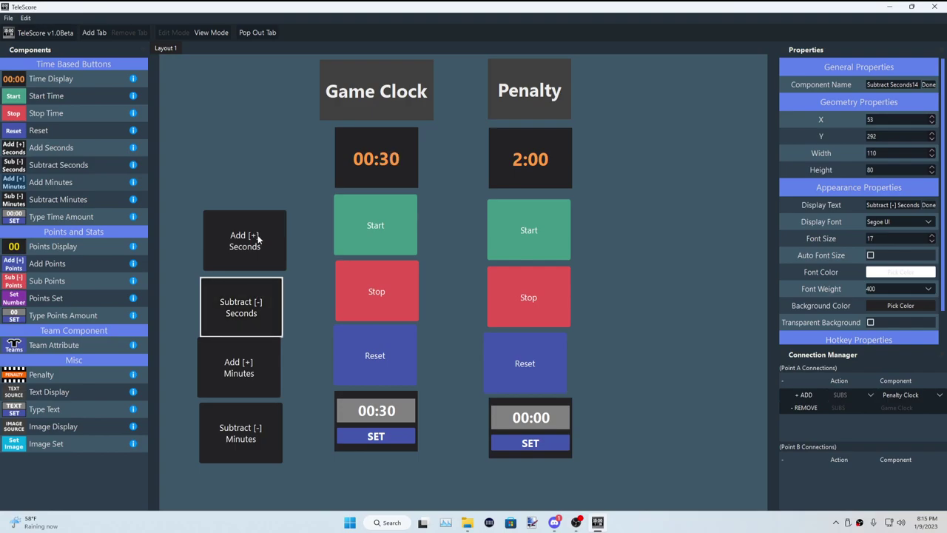
pyautogui.click(258, 238)
pyautogui.press('Delete')
pyautogui.click(269, 307)
pyautogui.press('Delete')
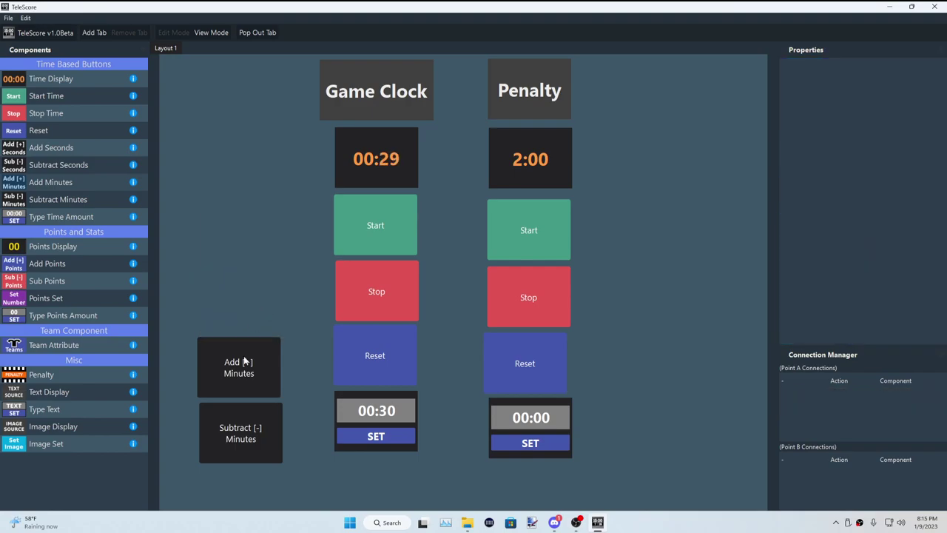
# Step: Test the Add and Subtract Minutes controls, delete both, and reset the Game Clock to 10:00
pyautogui.click(245, 360)
pyautogui.click(245, 361)
pyautogui.click(248, 433)
pyautogui.click(247, 434)
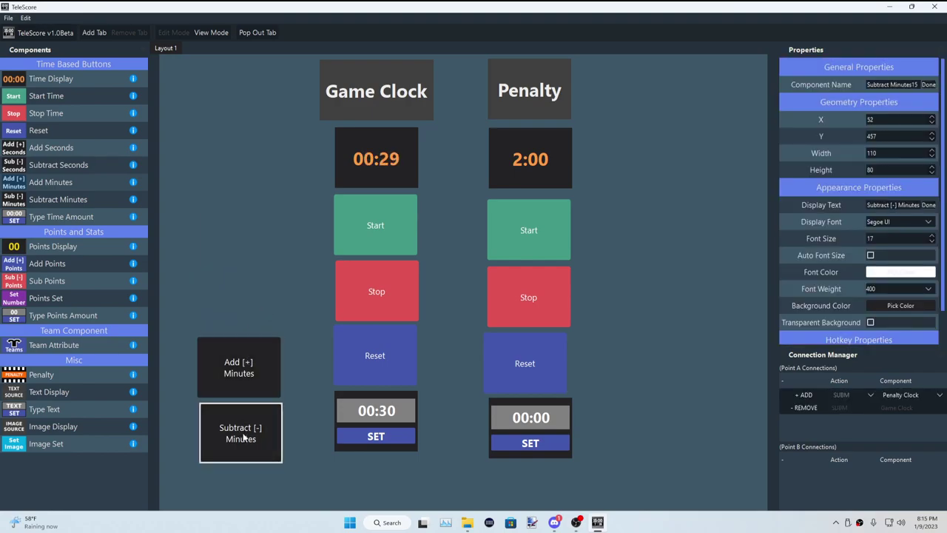
pyautogui.click(240, 375)
pyautogui.rightClick(240, 376)
pyautogui.click(246, 381)
pyautogui.click(255, 421)
pyautogui.rightClick(255, 421)
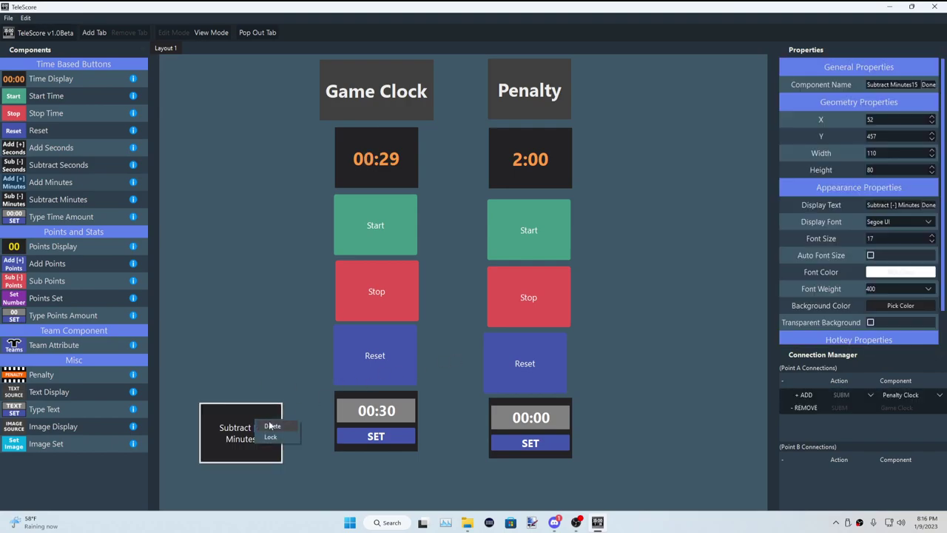
pyautogui.click(270, 426)
pyautogui.click(405, 355)
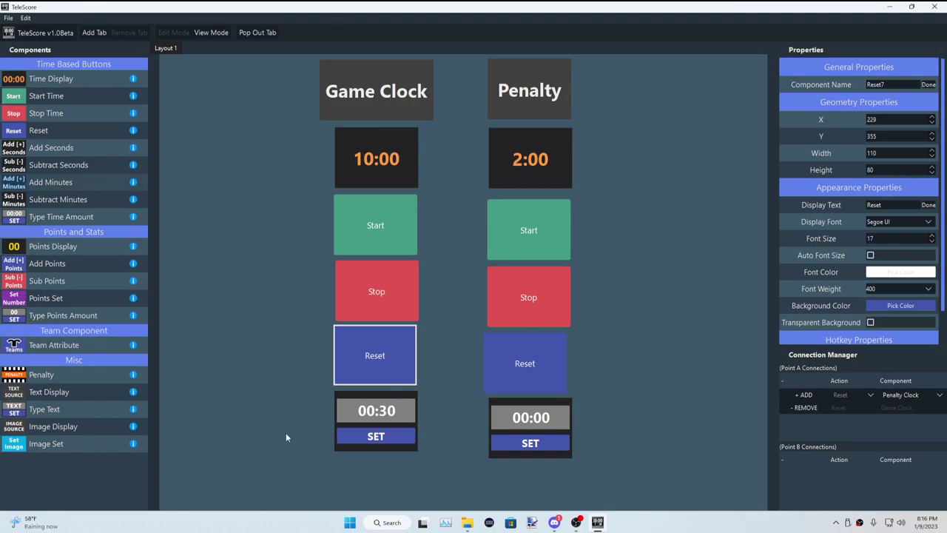
# Step: Connect the Penalty column's Start button to the Penalty Clock
pyautogui.click(544, 235)
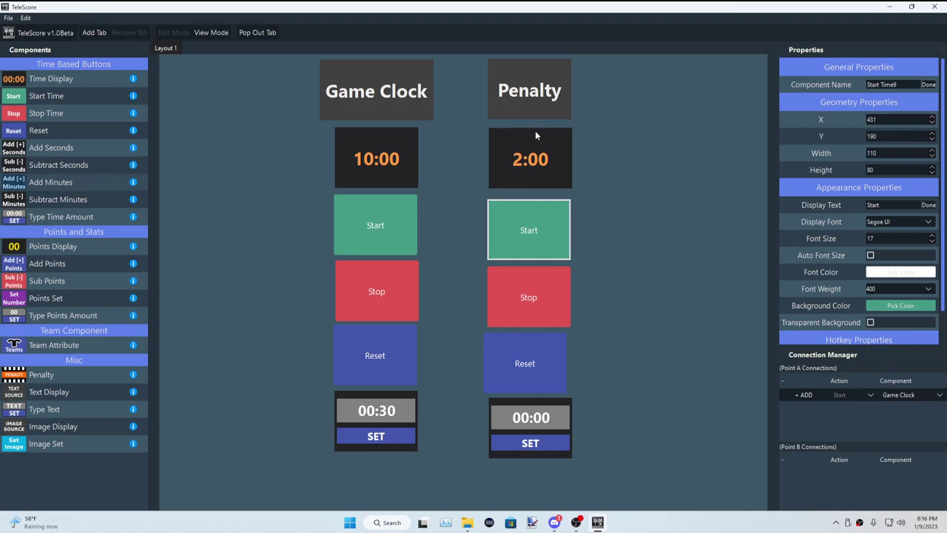
pyautogui.click(906, 394)
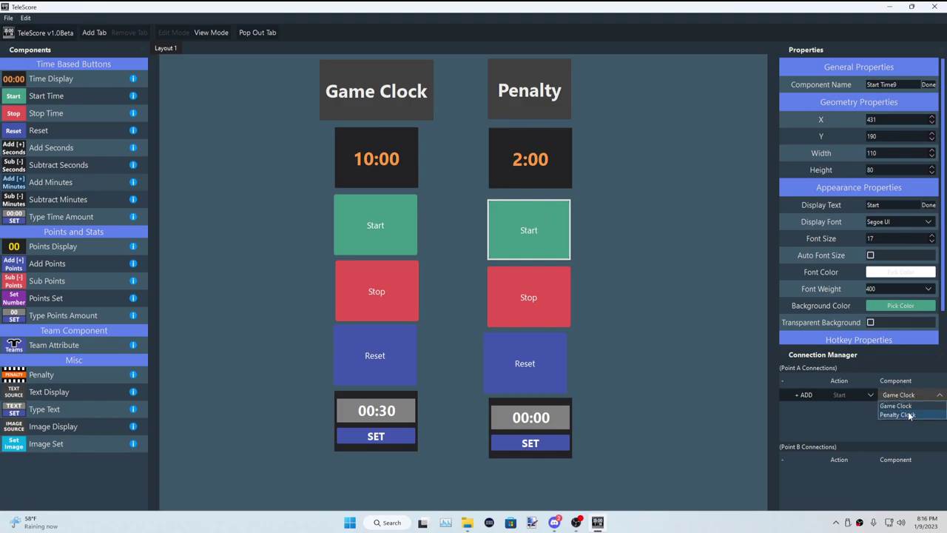
pyautogui.click(909, 412)
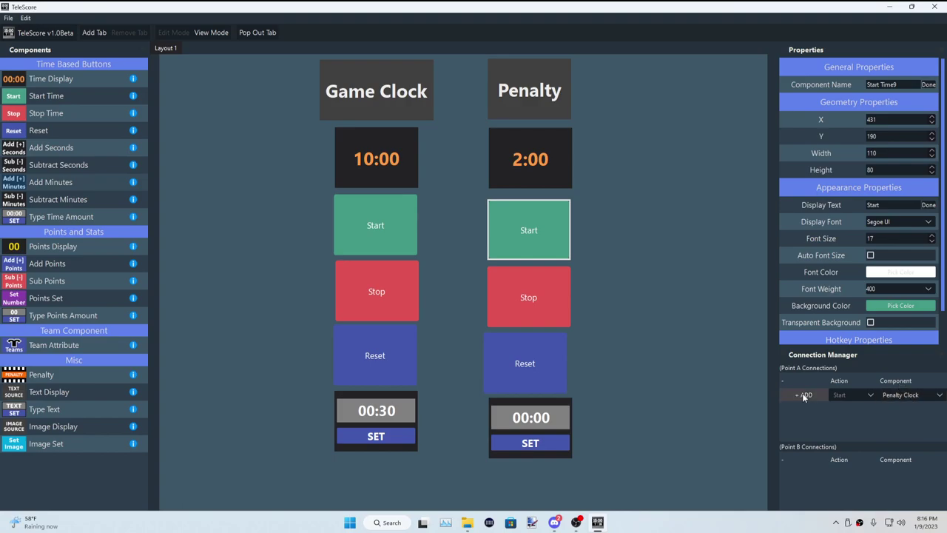
pyautogui.click(529, 297)
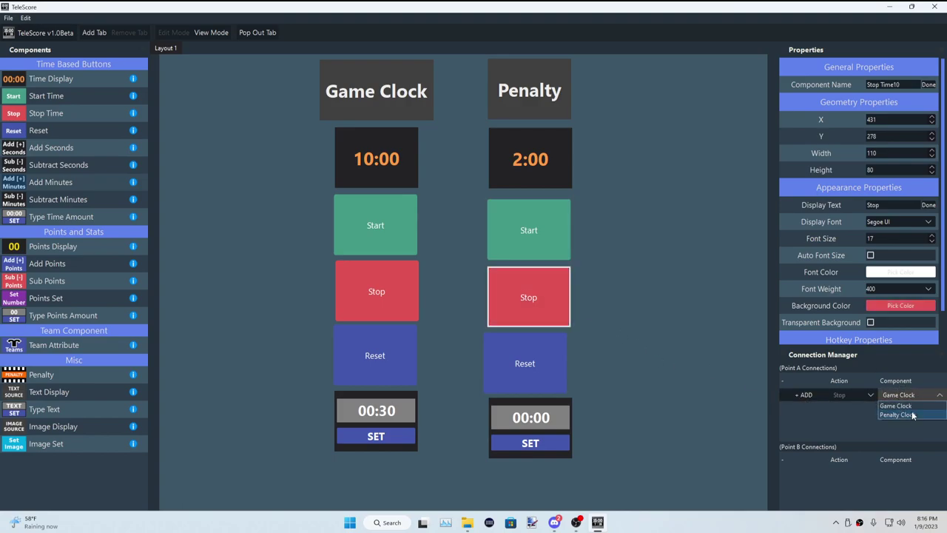
# Step: Connect the Penalty Reset button and time-setting box to the Penalty Clock
pyautogui.click(518, 370)
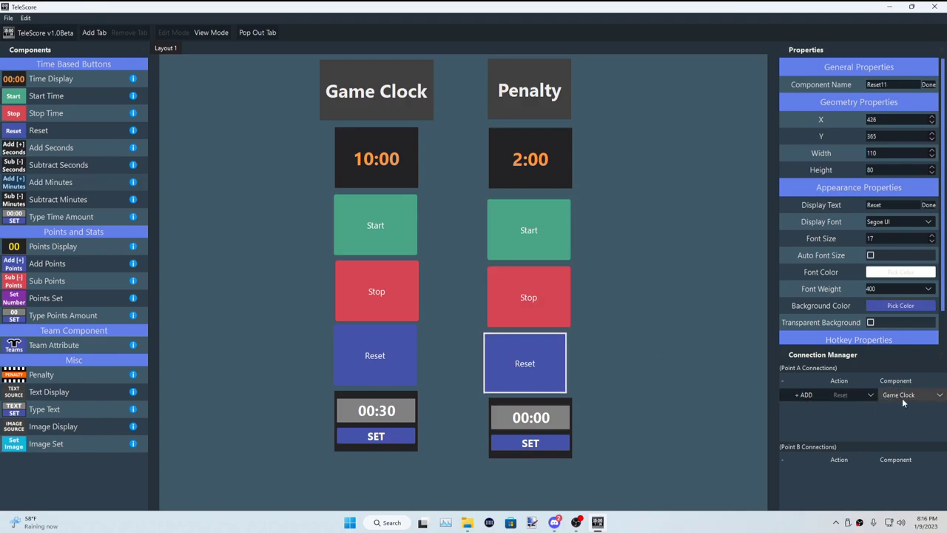
pyautogui.click(902, 396)
pyautogui.click(897, 414)
pyautogui.click(561, 405)
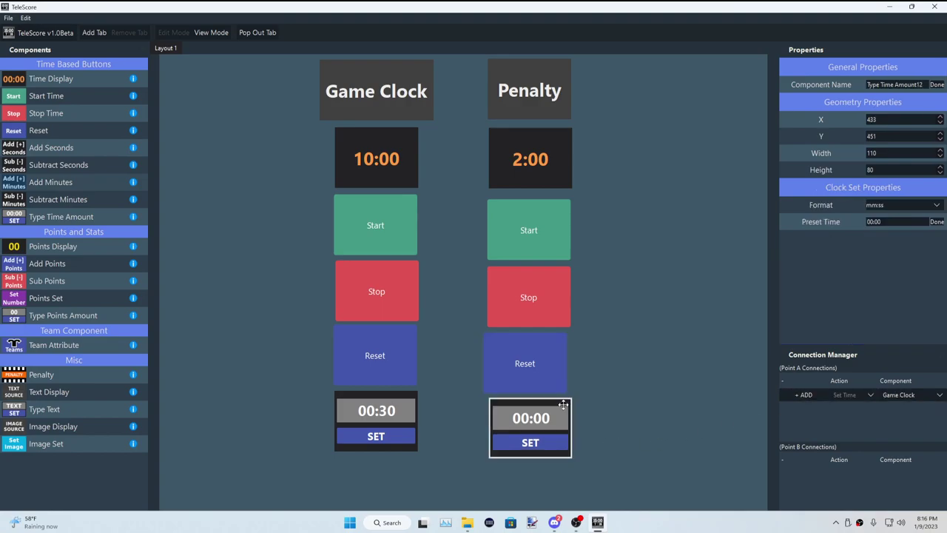
pyautogui.click(910, 397)
pyautogui.click(897, 414)
pyautogui.click(803, 394)
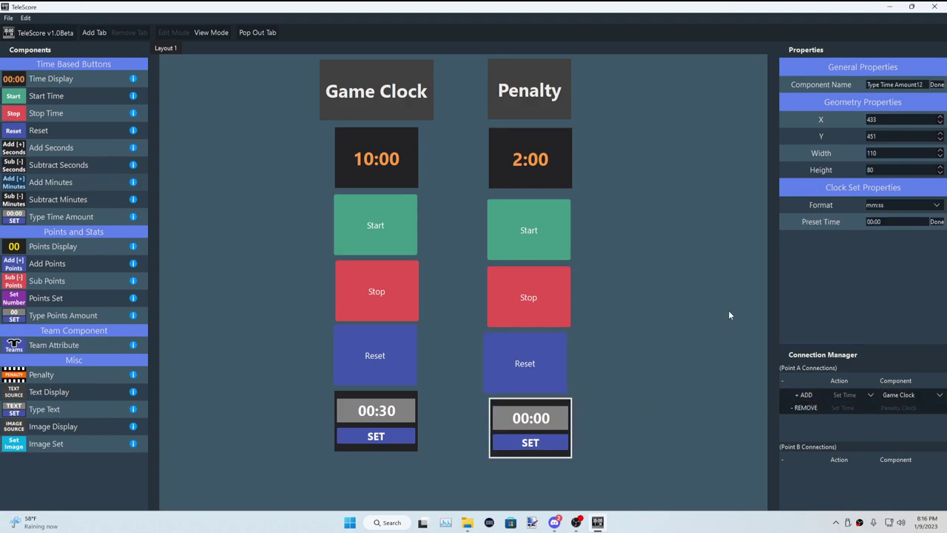
# Step: Select the Penalty clock and scroll through its Point B Connections list
pyautogui.click(705, 300)
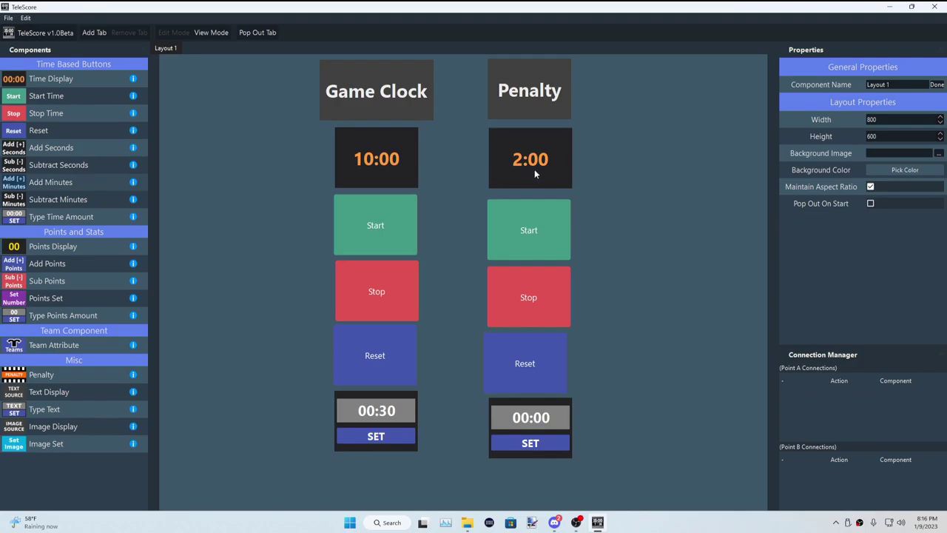
pyautogui.click(534, 173)
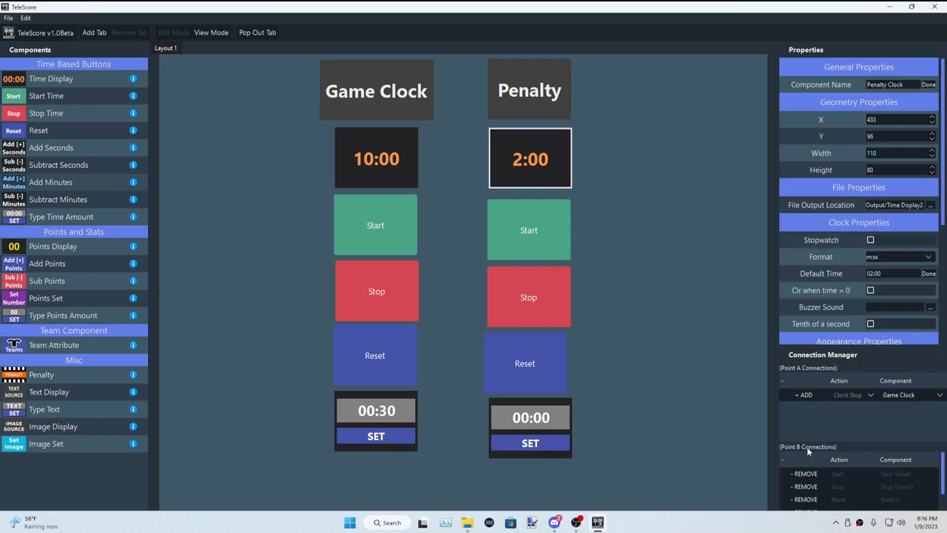
pyautogui.scroll(-1, 889, 479)
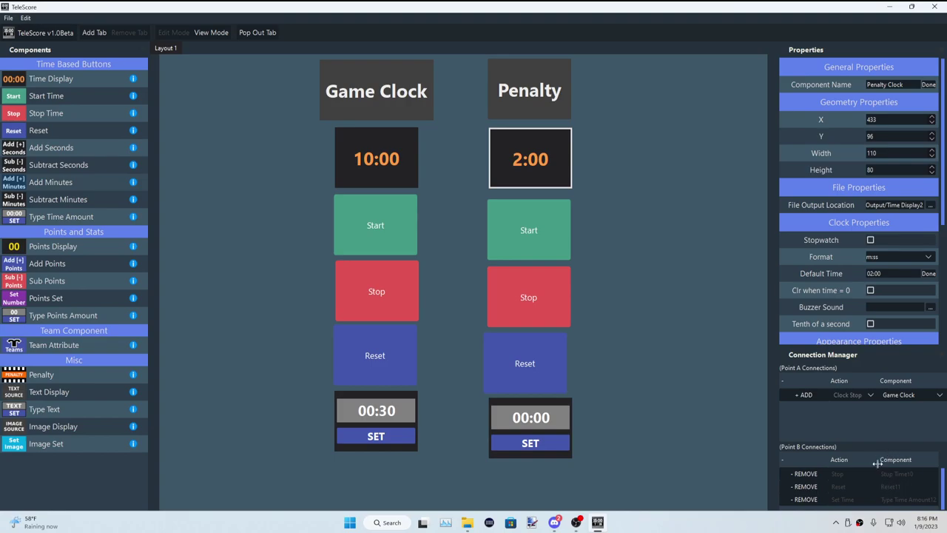
pyautogui.scroll(1, 878, 481)
# Step: Test the Penalty Start, Stop and Reset buttons, returning the clock to 2:00
pyautogui.click(555, 233)
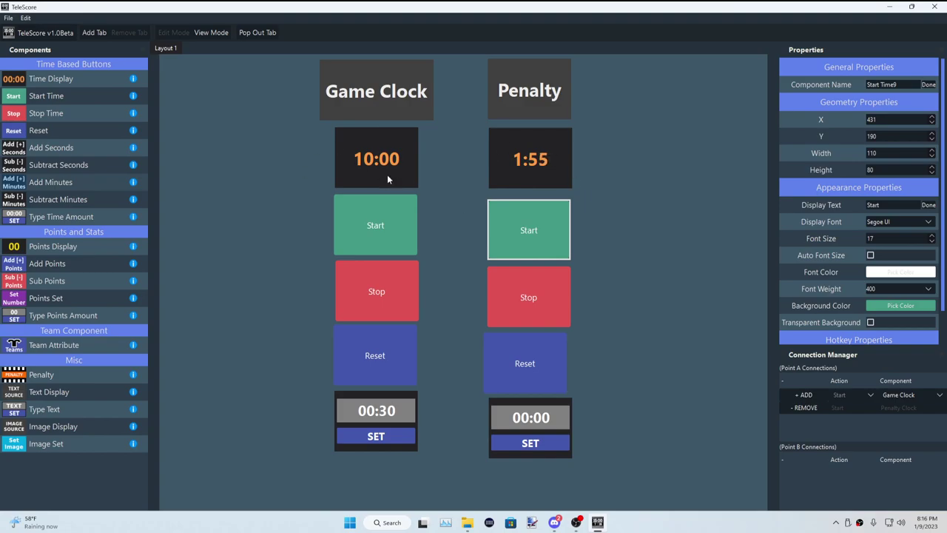
pyautogui.click(514, 279)
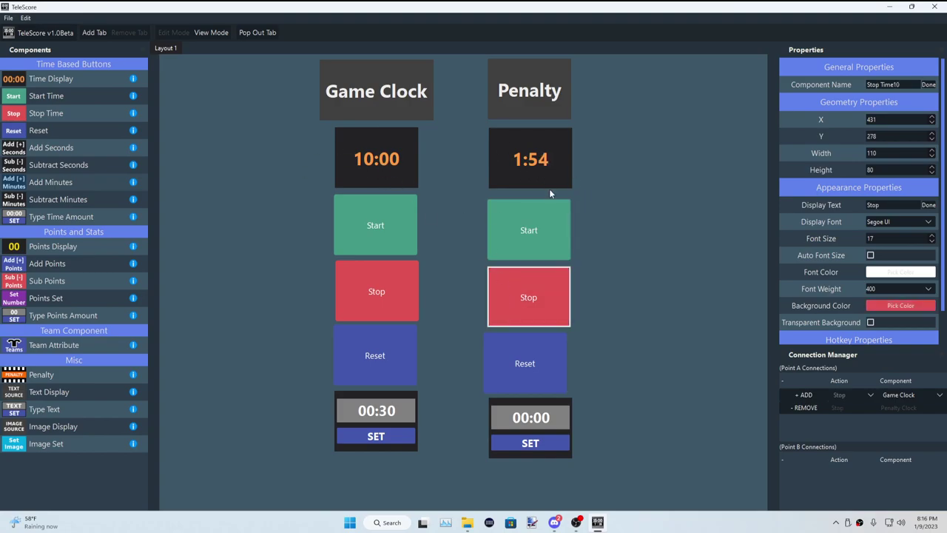
pyautogui.click(543, 365)
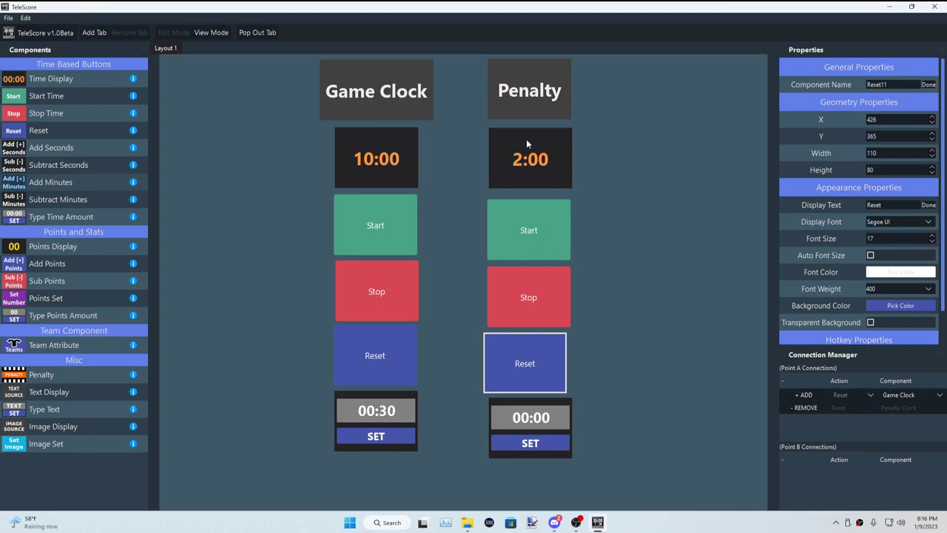
# Step: Enter 00:05 in the Penalty time box and apply it with SET
pyautogui.click(545, 417)
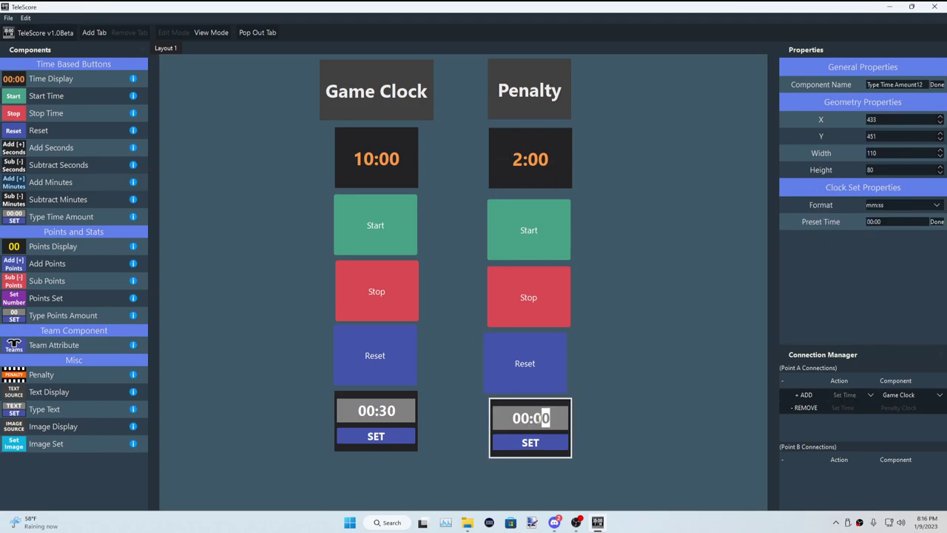
pyautogui.write('5')
pyautogui.click(544, 442)
pyautogui.click(429, 404)
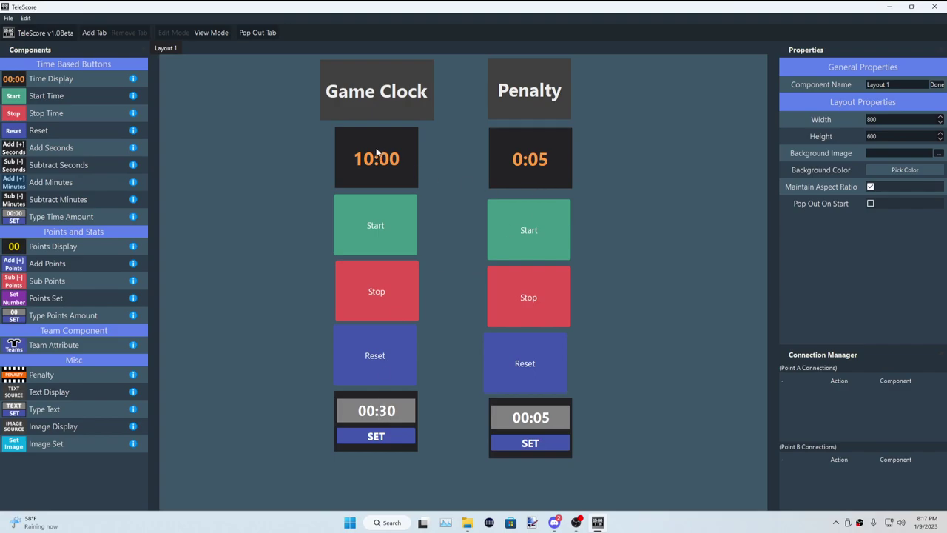
# Step: Set the Penalty clock back to 02:00 via its time box
pyautogui.click(532, 420)
pyautogui.write('2')
pyautogui.click(531, 444)
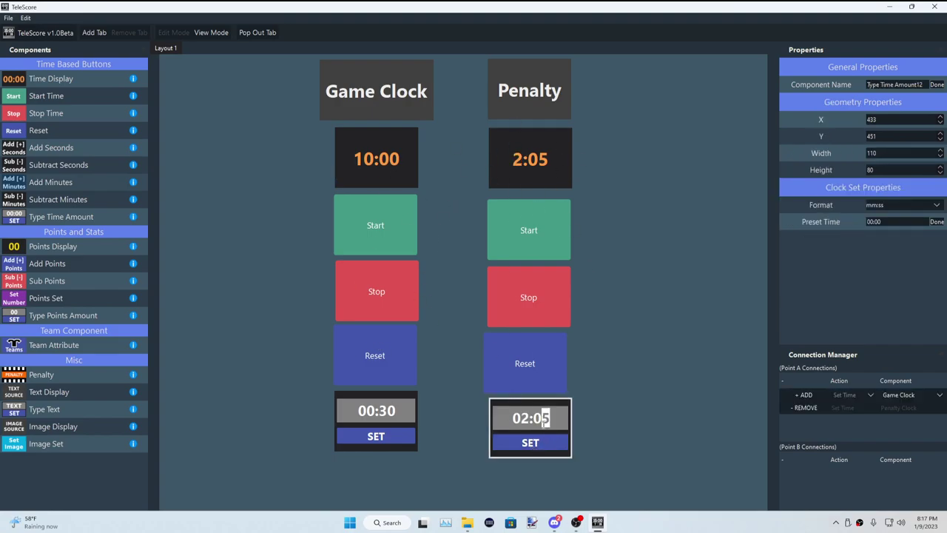
pyautogui.write('0')
pyautogui.click(545, 442)
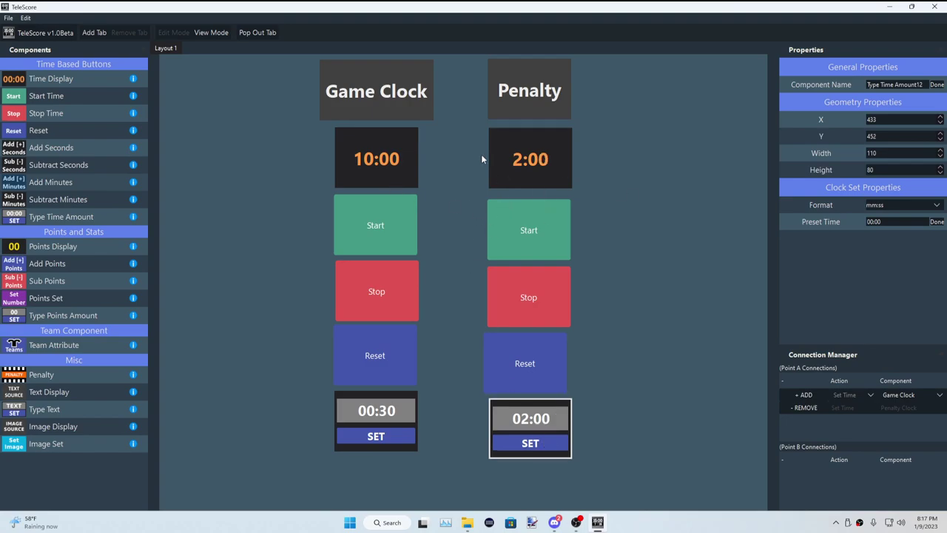
# Step: Enter 00:05 in the Game Clock time box and apply it
pyautogui.click(390, 166)
pyautogui.click(383, 412)
pyautogui.write('05')
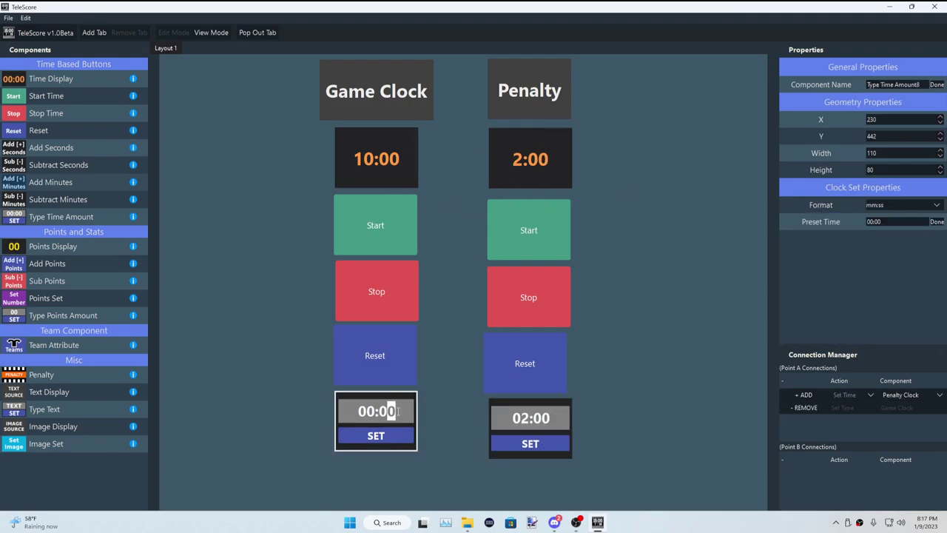
pyautogui.click(392, 436)
pyautogui.click(526, 157)
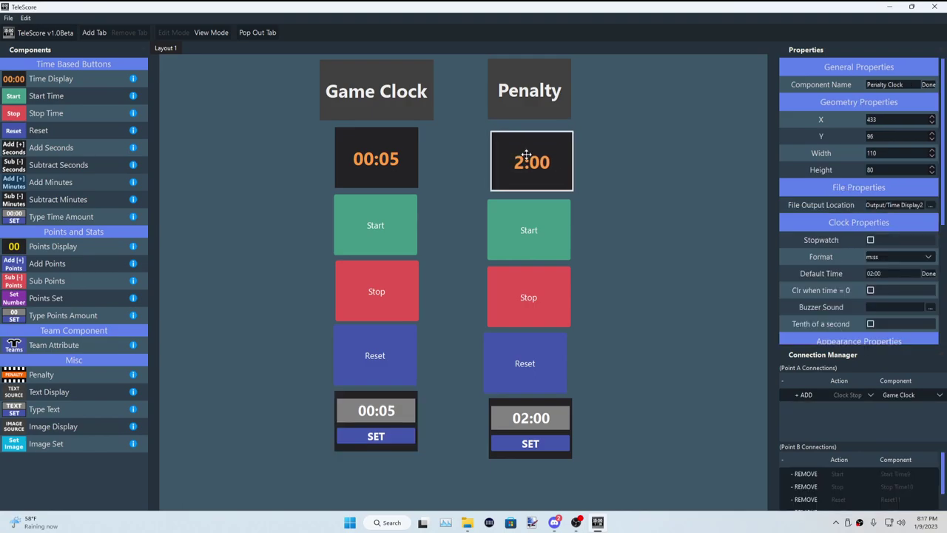
pyautogui.click(373, 154)
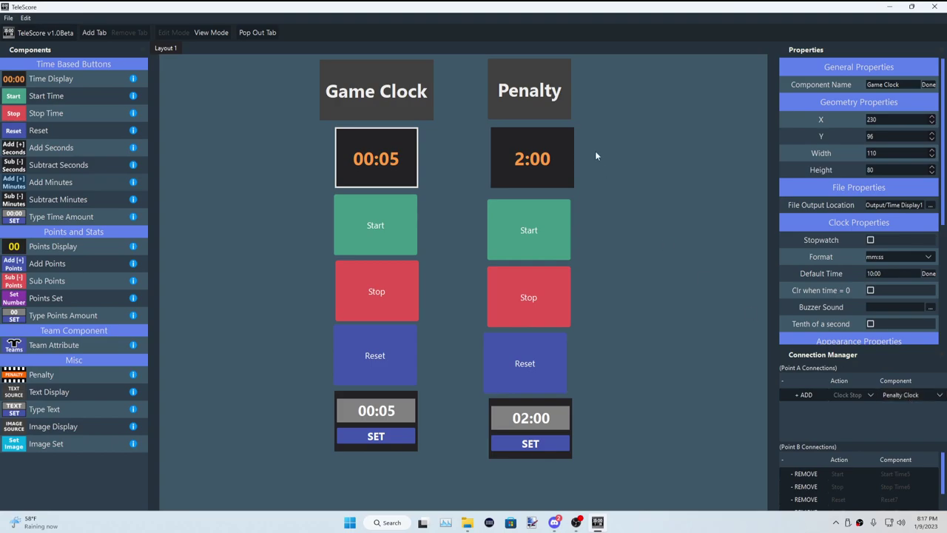
pyautogui.click(670, 356)
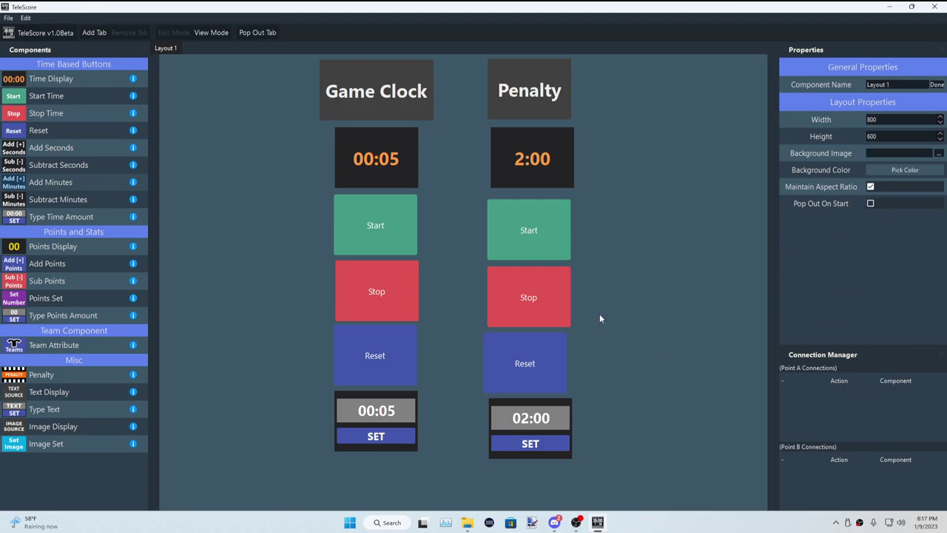
# Step: Place a shared Start button left of the clocks and test shared Start and Stop
pyautogui.moveTo(63, 94); pyautogui.dragTo(202, 281)
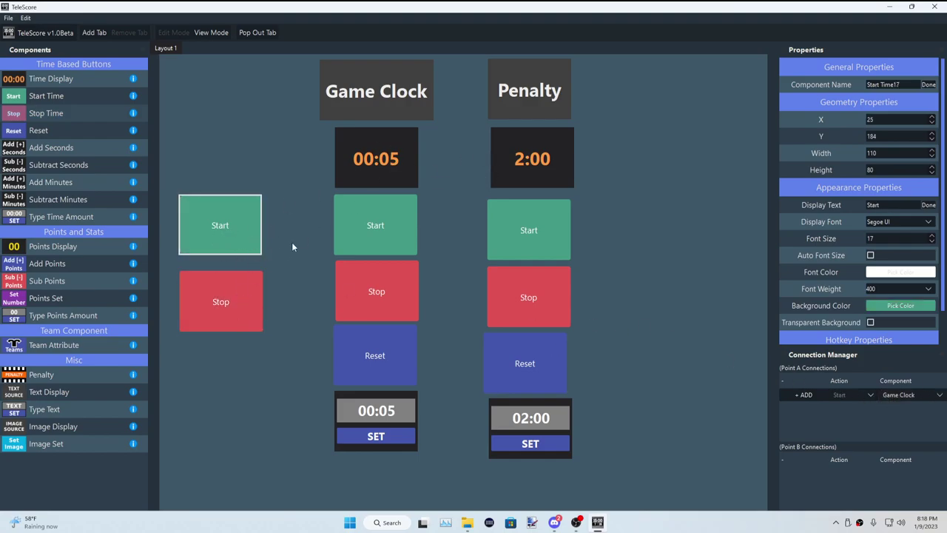
pyautogui.click(810, 396)
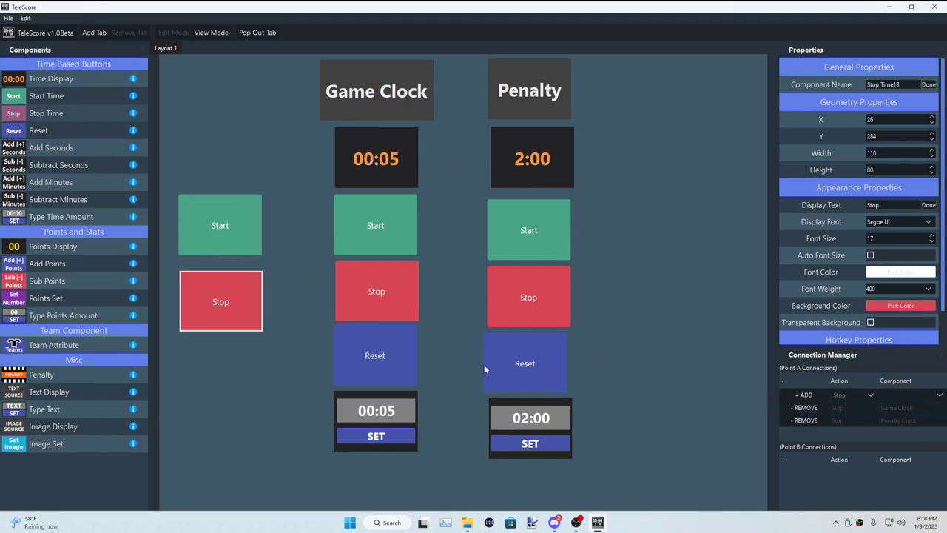
pyautogui.click(217, 246)
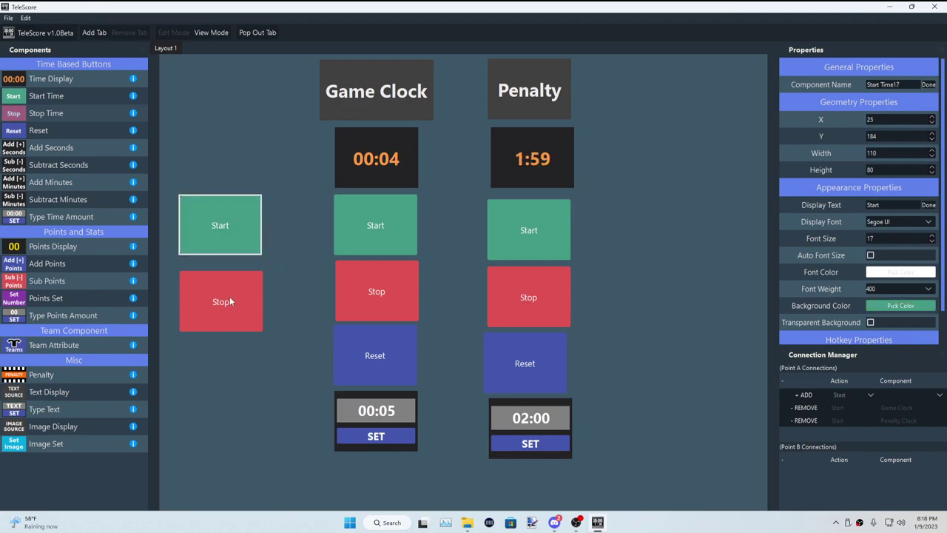
pyautogui.click(233, 302)
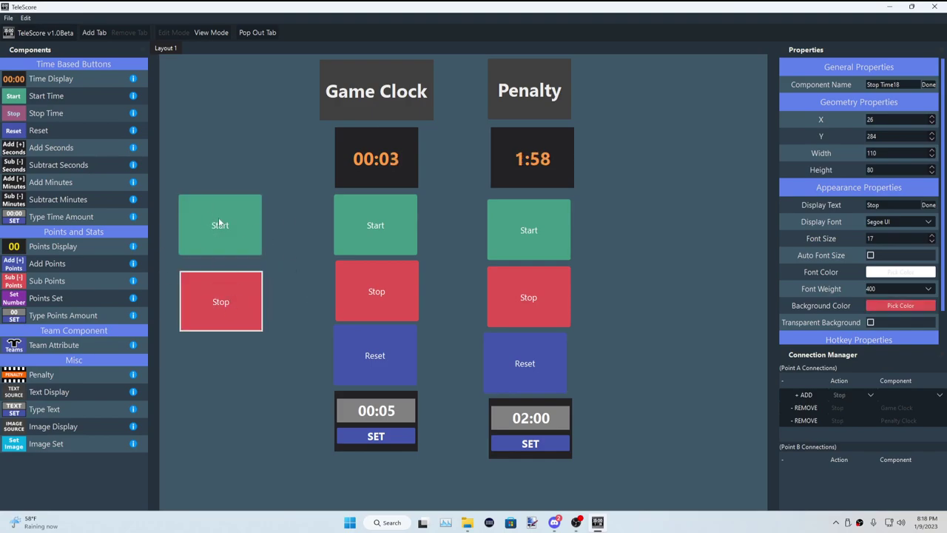
# Step: Reset the Game Clock to 10:00 and Penalty to 2:00, then select the Game Clock display
pyautogui.click(407, 371)
pyautogui.click(528, 363)
pyautogui.click(377, 230)
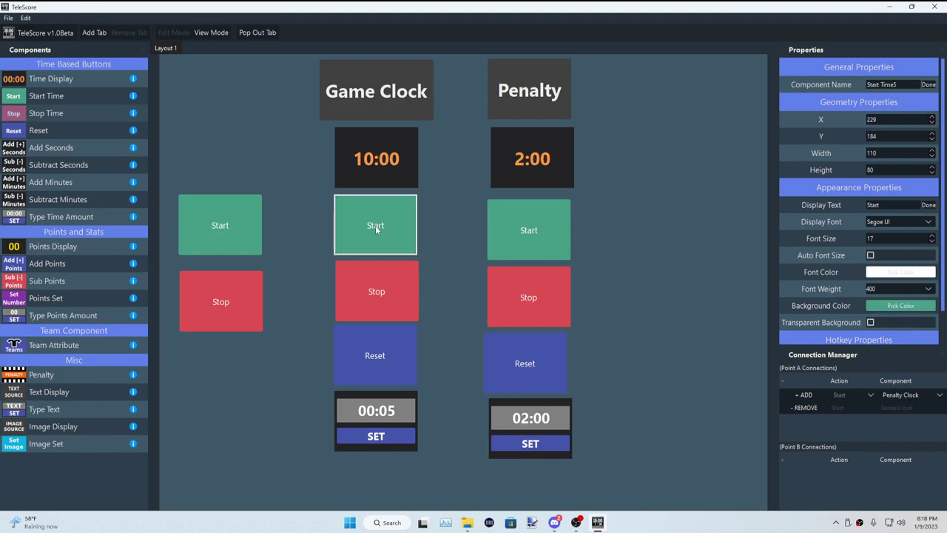
pyautogui.click(385, 299)
pyautogui.click(382, 350)
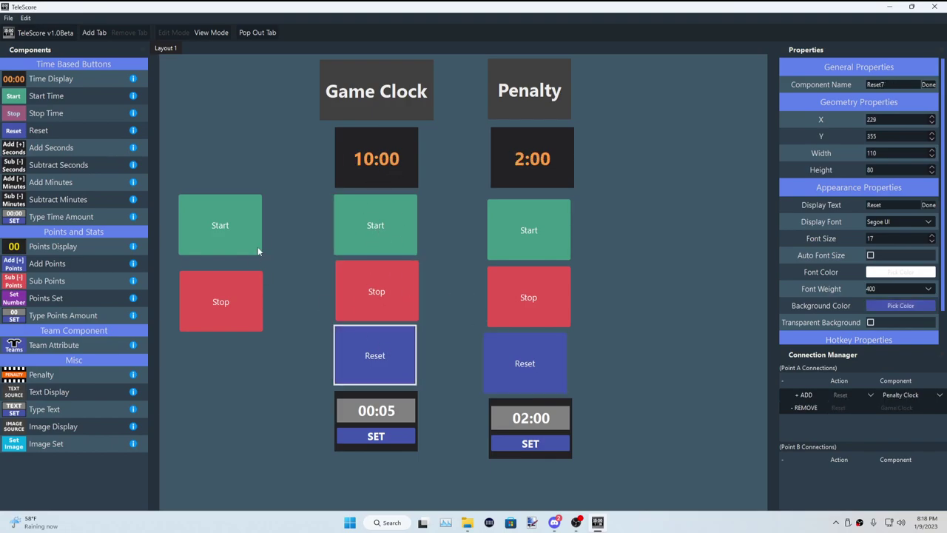
pyautogui.click(294, 236)
pyautogui.click(347, 177)
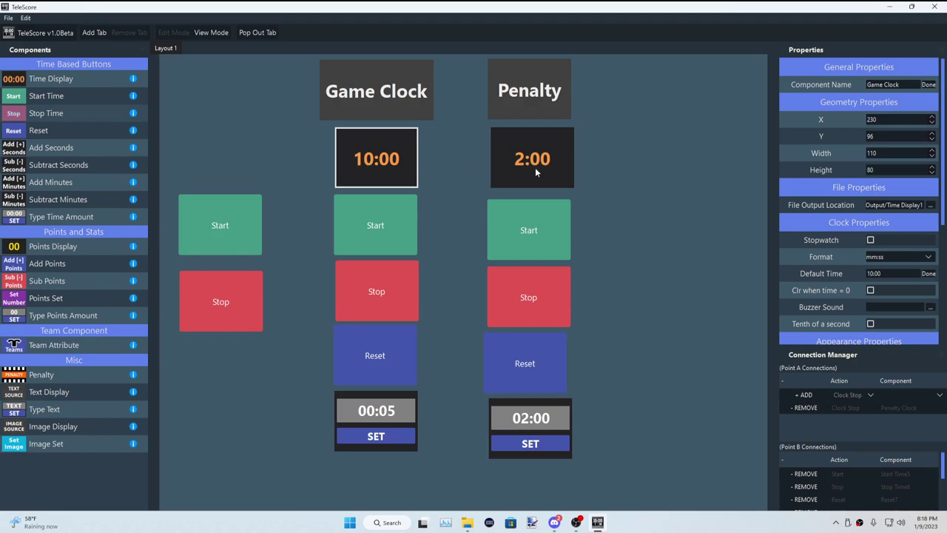
# Step: Load 00:05 into the Game Clock, start both clocks, and nudge both displays slightly left
pyautogui.click(376, 436)
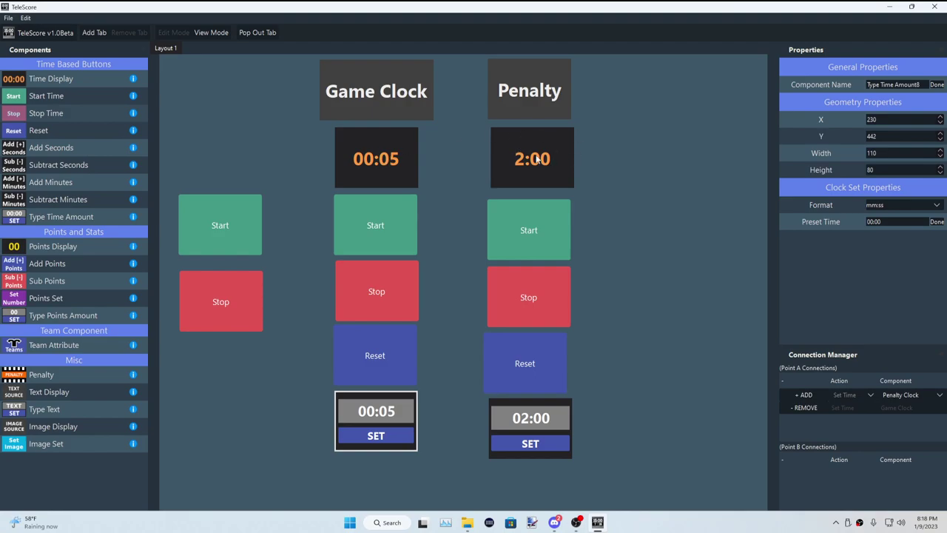
pyautogui.click(248, 228)
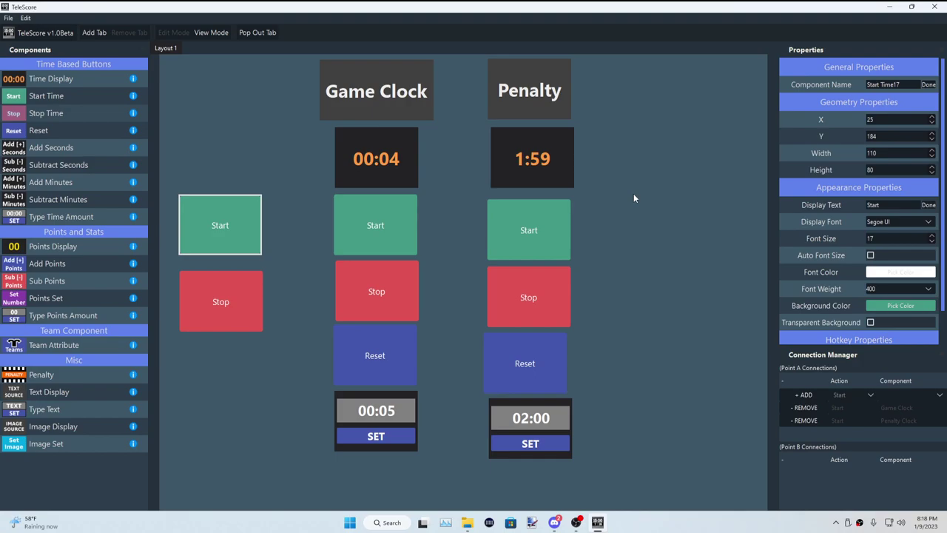
pyautogui.moveTo(378, 173); pyautogui.dragTo(374, 174)
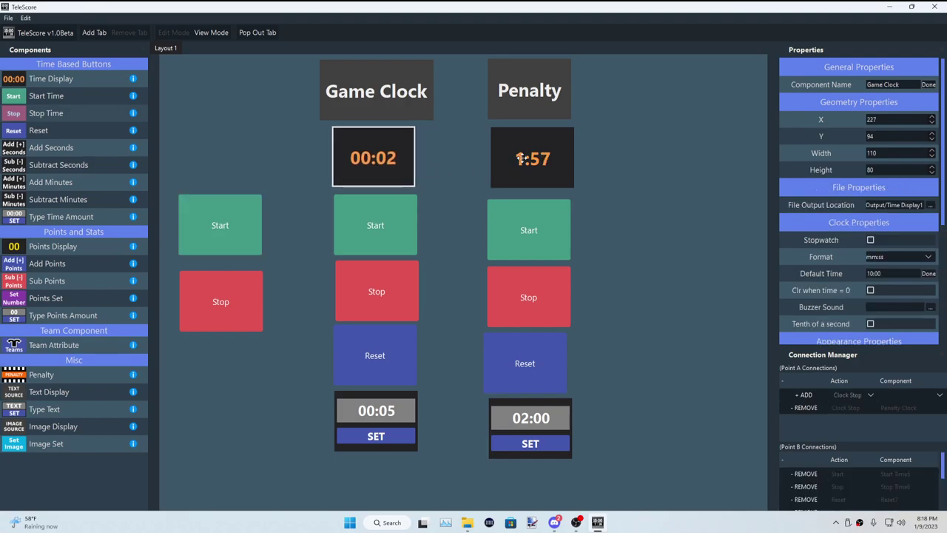
pyautogui.moveTo(530, 171); pyautogui.dragTo(525, 172)
pyautogui.click(598, 159)
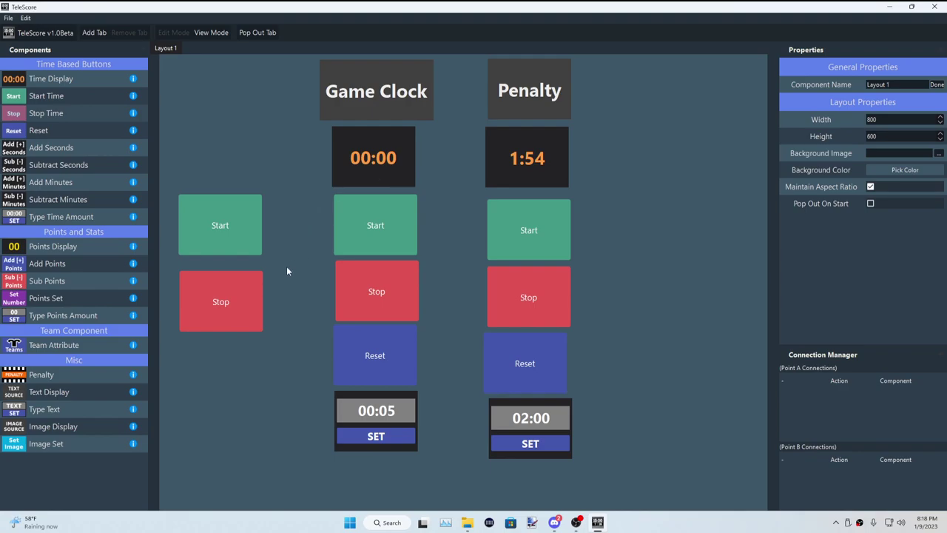
# Step: Stop both clocks and check the Penalty Clock's connections
pyautogui.click(249, 310)
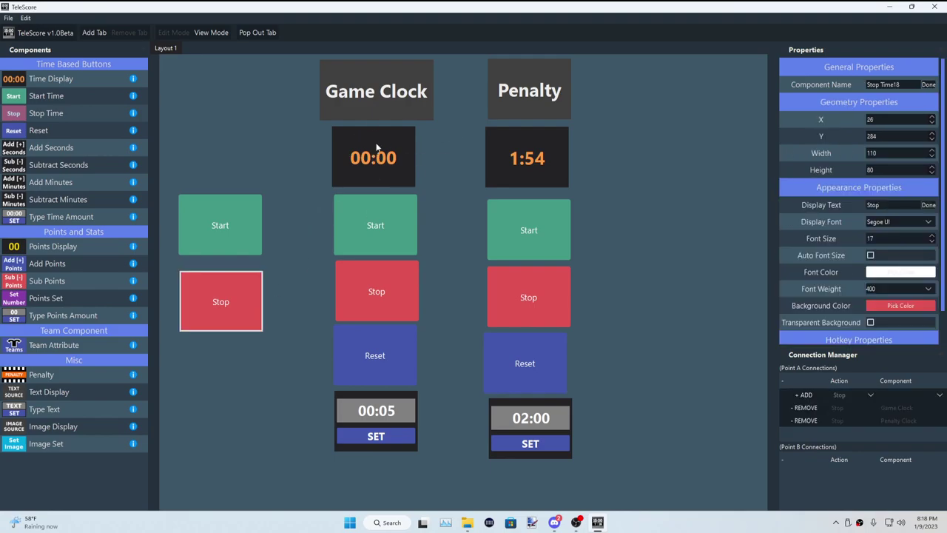
pyautogui.click(549, 164)
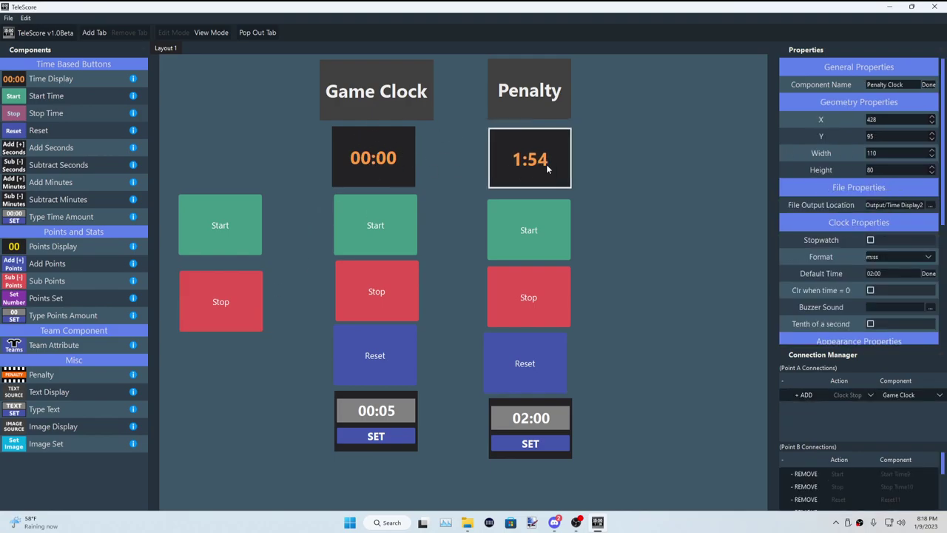
pyautogui.click(611, 166)
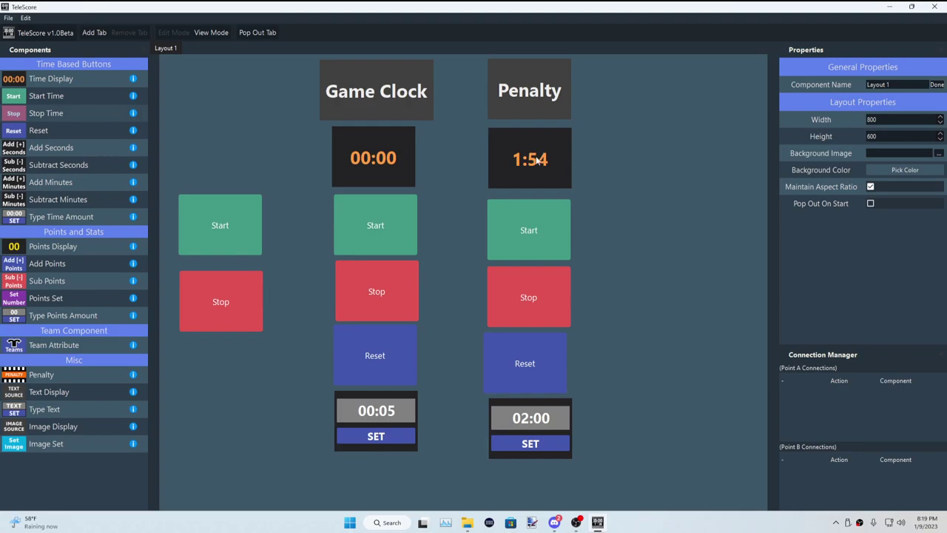
# Step: Reset both clocks, load 00:05 into the Game Clock, and inspect both clocks' connections
pyautogui.click(384, 164)
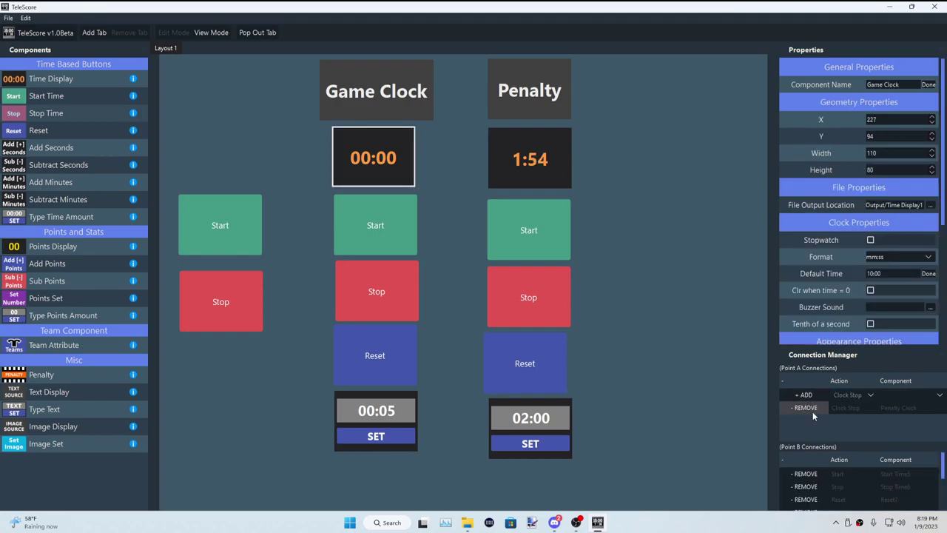
pyautogui.click(393, 383)
pyautogui.click(540, 355)
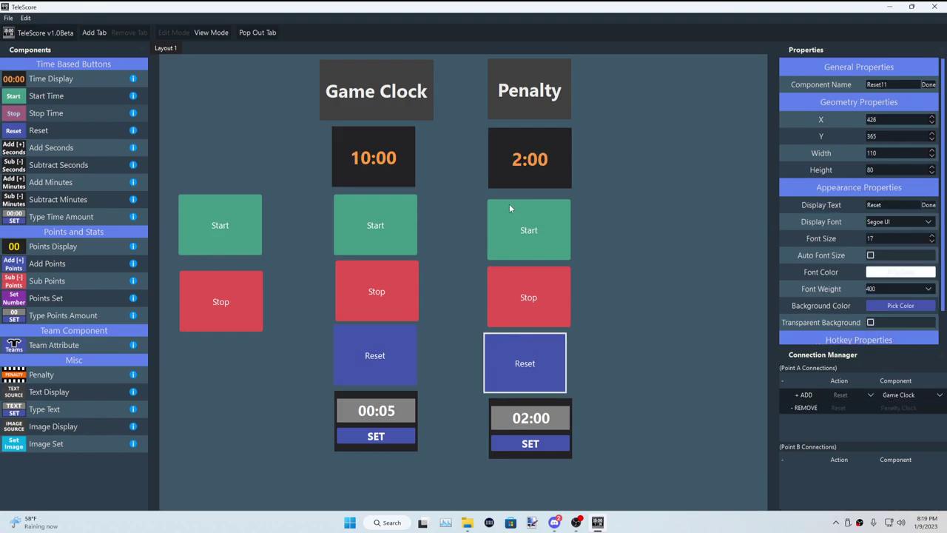
pyautogui.click(379, 164)
pyautogui.click(393, 438)
pyautogui.click(403, 434)
pyautogui.click(430, 399)
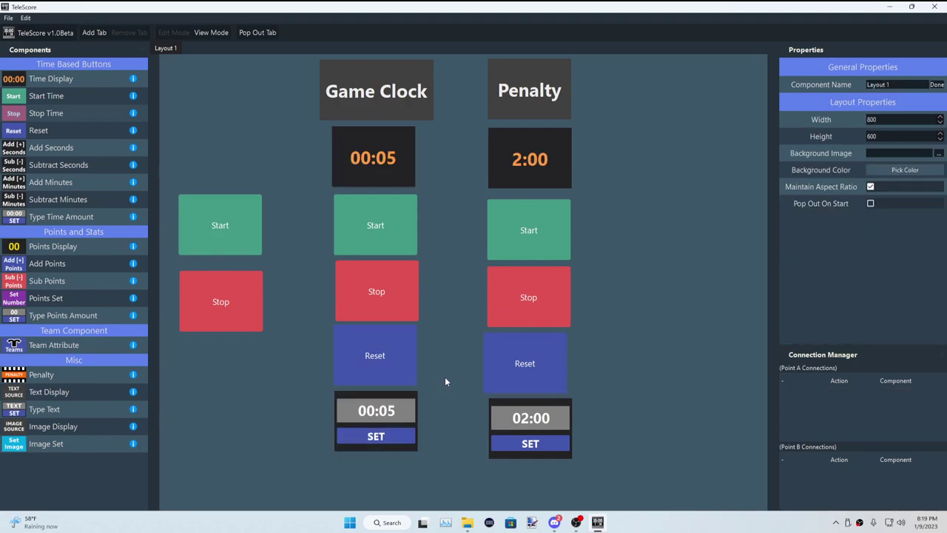
pyautogui.click(527, 170)
pyautogui.click(374, 157)
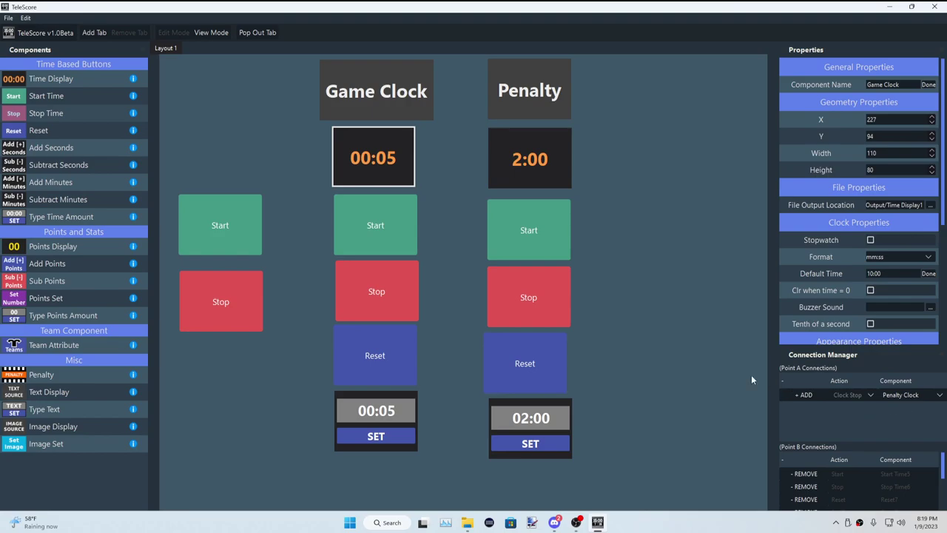
pyautogui.click(523, 162)
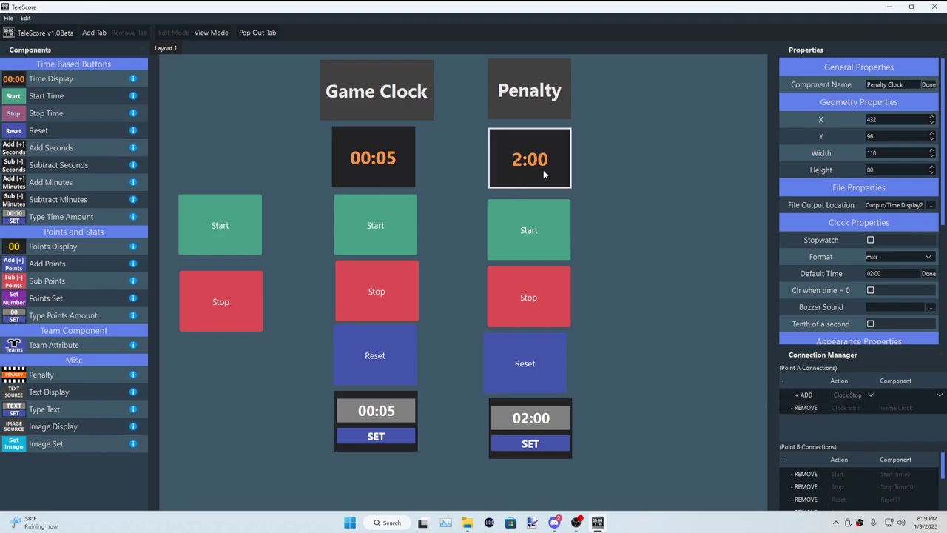
pyautogui.click(634, 174)
# Step: Run both clocks from the shared Start and Stop while checking their connections
pyautogui.click(234, 213)
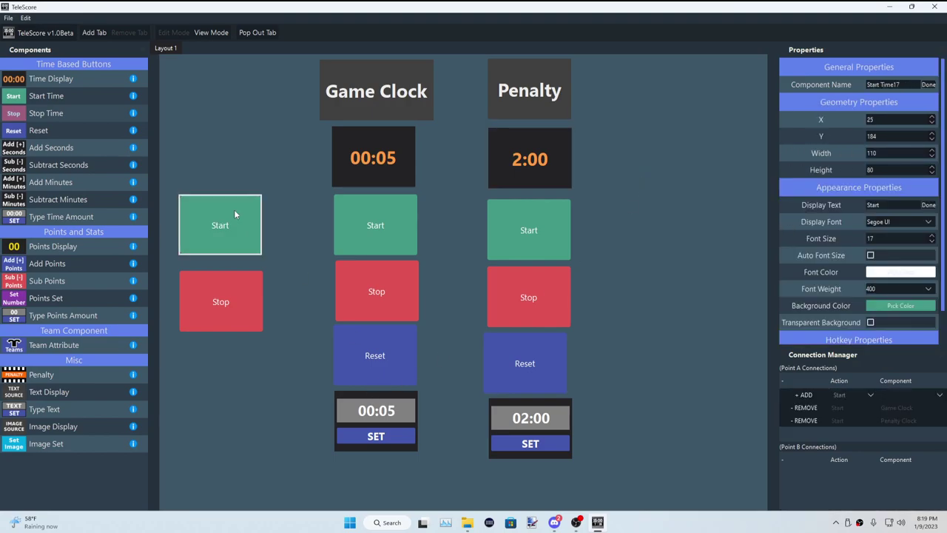
pyautogui.click(383, 153)
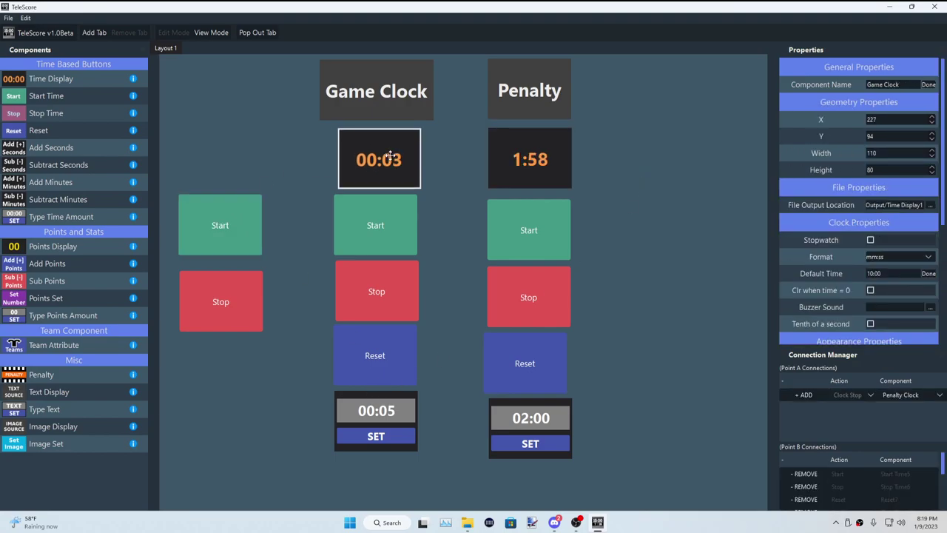
pyautogui.click(521, 161)
pyautogui.click(631, 179)
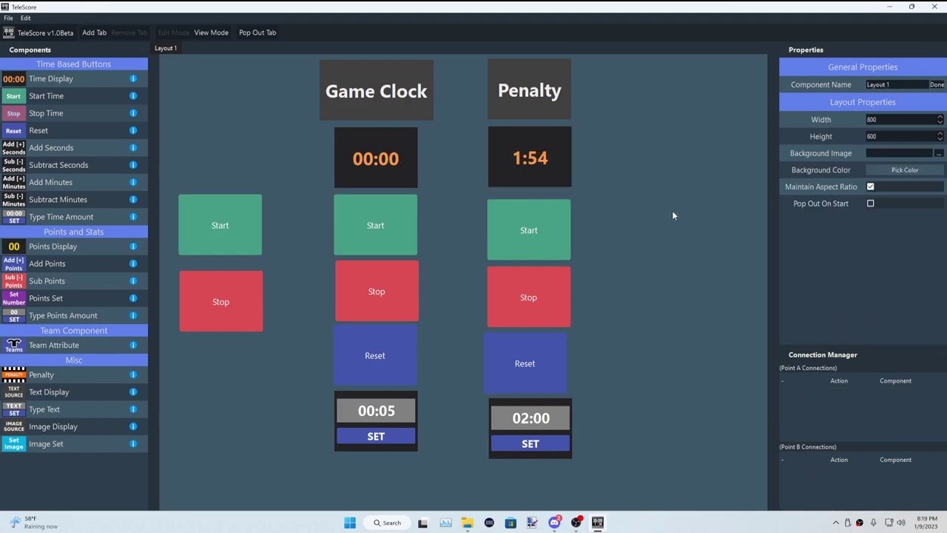
pyautogui.click(242, 317)
pyautogui.click(530, 168)
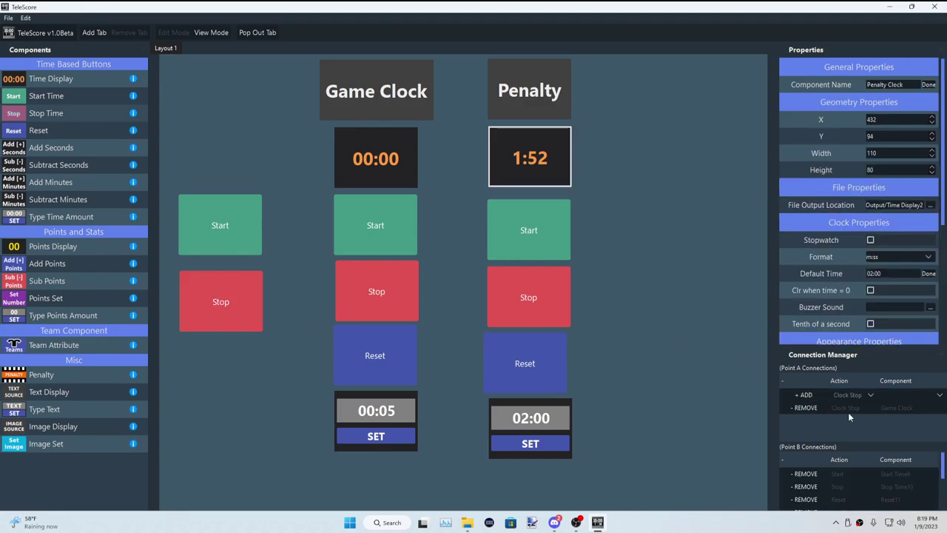
# Step: Add the Game Clock's Clock Stop → Penalty Clock link and reset it to 10:00
pyautogui.click(386, 167)
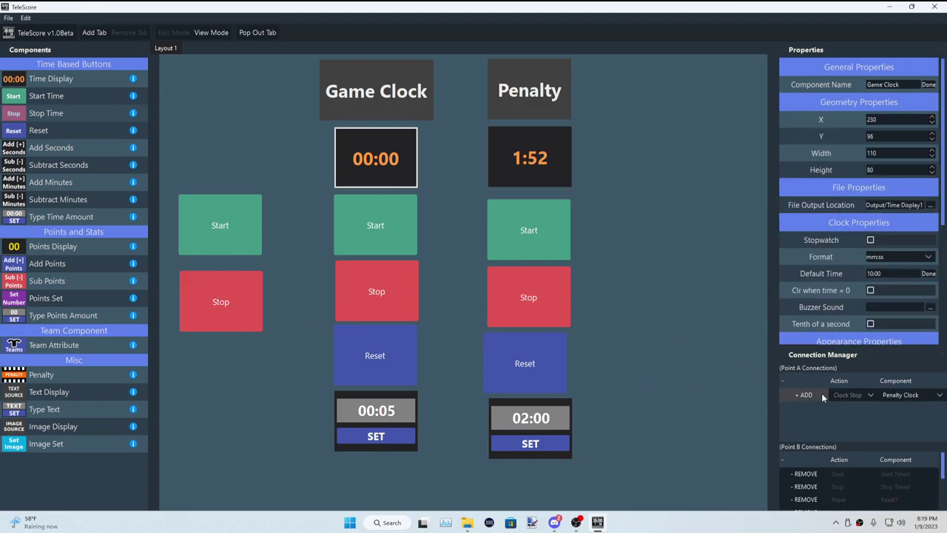
pyautogui.click(804, 395)
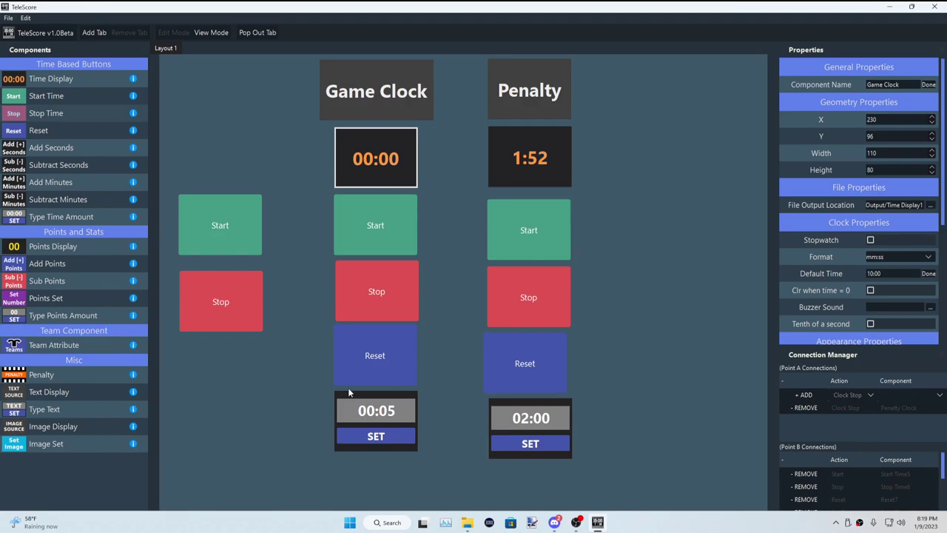
pyautogui.click(371, 356)
# Step: Edit the penalty preset to 00:05 and load it into the Penalty clock
pyautogui.click(529, 178)
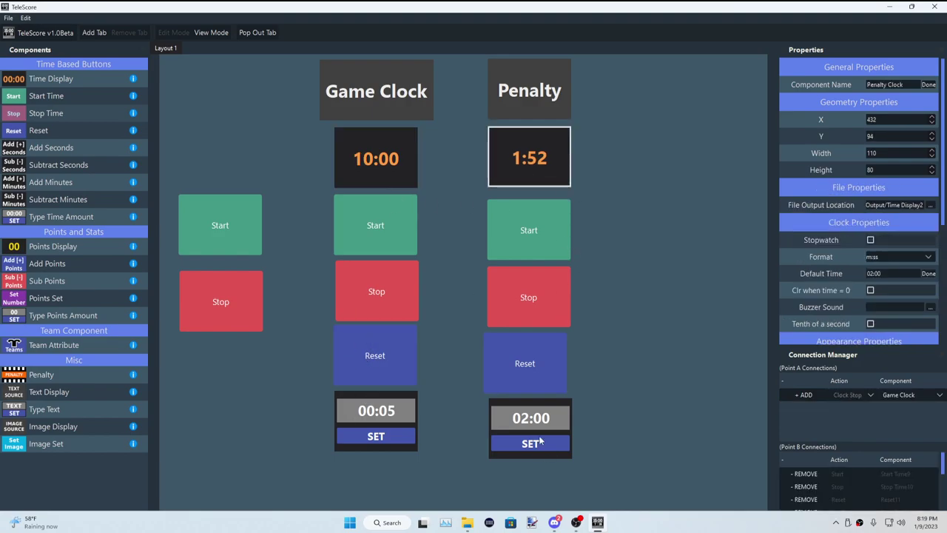
pyautogui.click(551, 418)
pyautogui.press('BackSpace')
pyautogui.write('5')
pyautogui.click(524, 419)
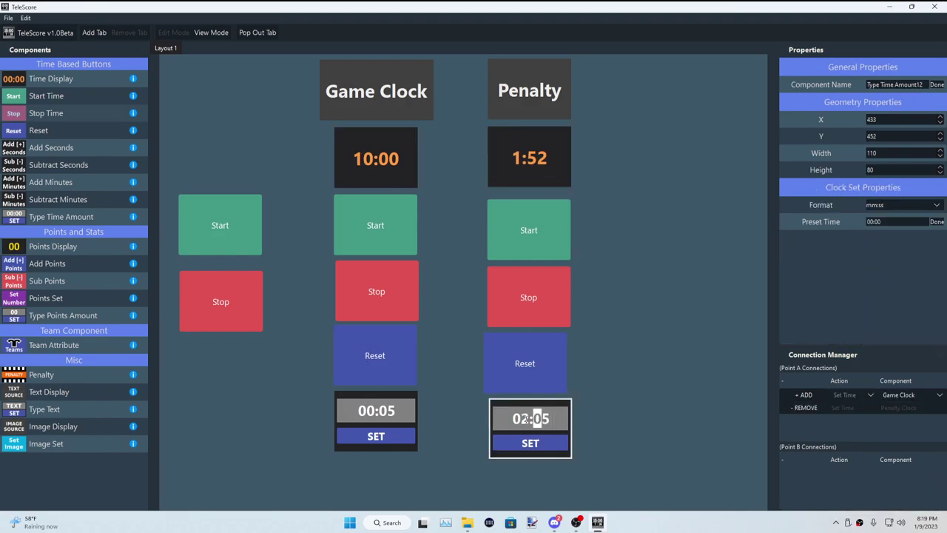
pyautogui.press('BackSpace')
pyautogui.write('0')
pyautogui.click(530, 442)
pyautogui.click(629, 411)
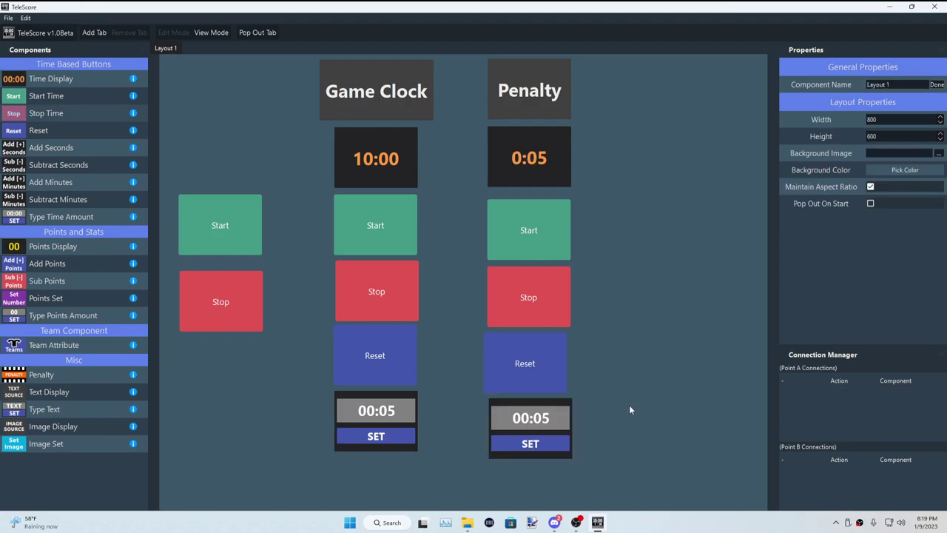
# Step: Run both clocks until Penalty reaches 0:00, then stop with the Game Clock at 09:42
pyautogui.click(362, 173)
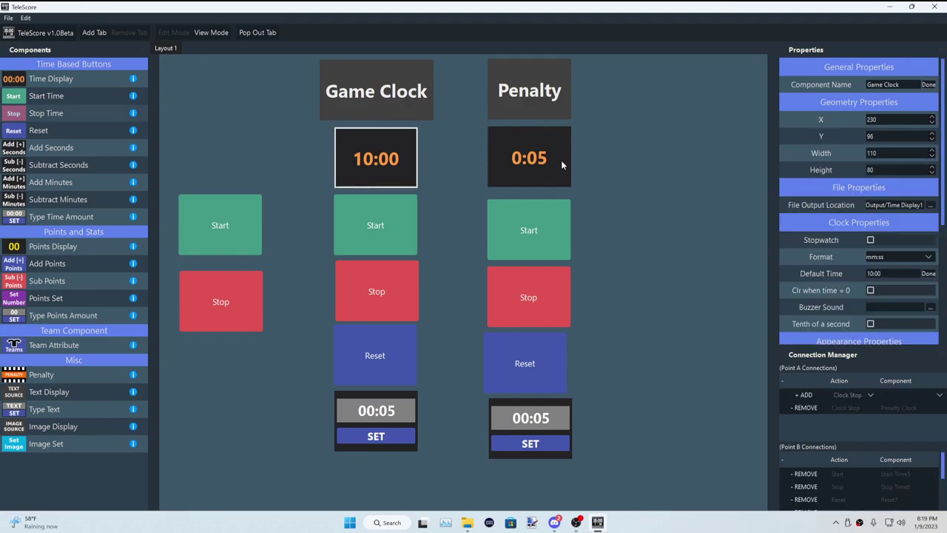
pyautogui.click(246, 209)
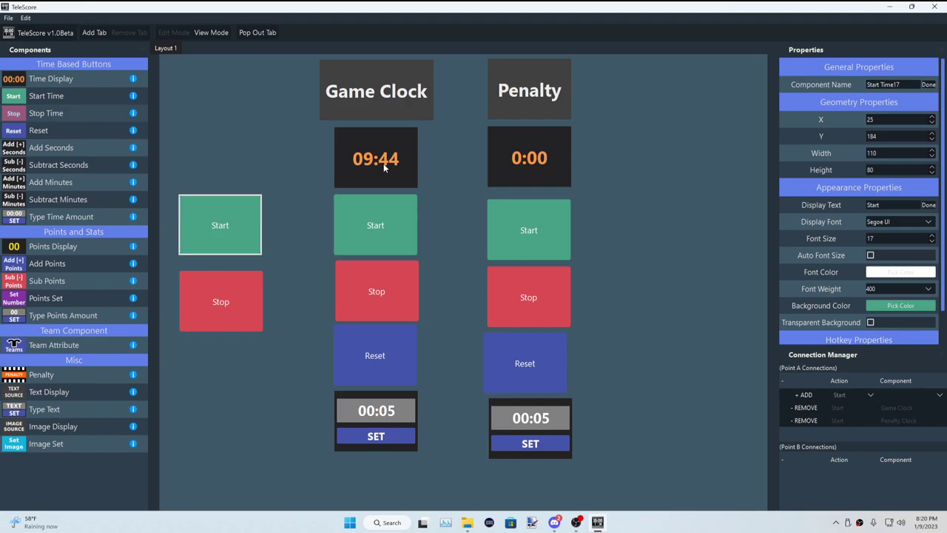
pyautogui.click(235, 315)
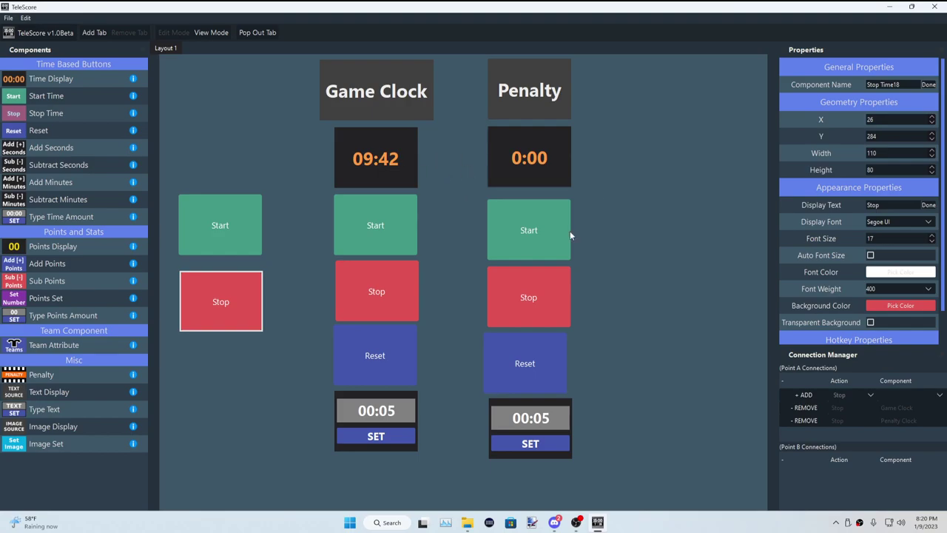
# Step: Nudge the Penalty 00:05 preset box a few pixels left
pyautogui.moveTo(558, 399); pyautogui.dragTo(552, 399)
pyautogui.click(628, 365)
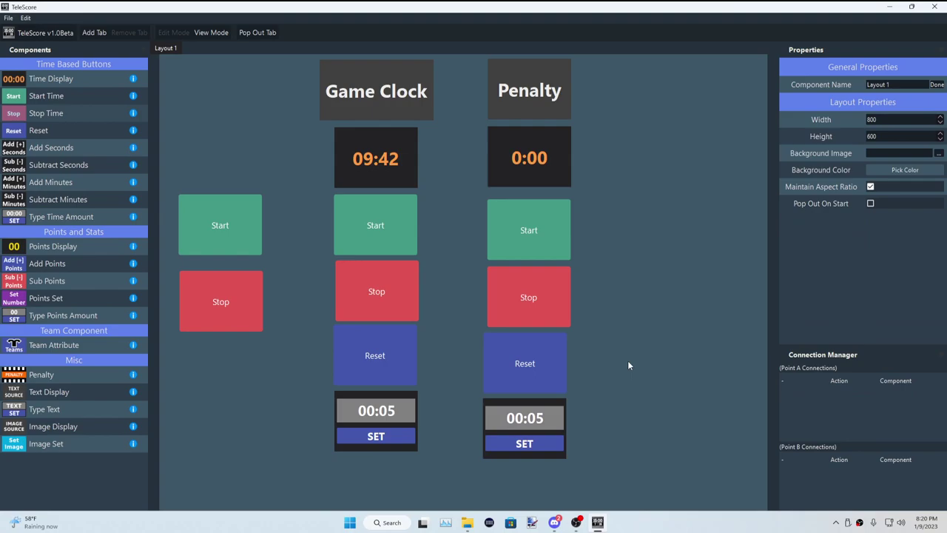